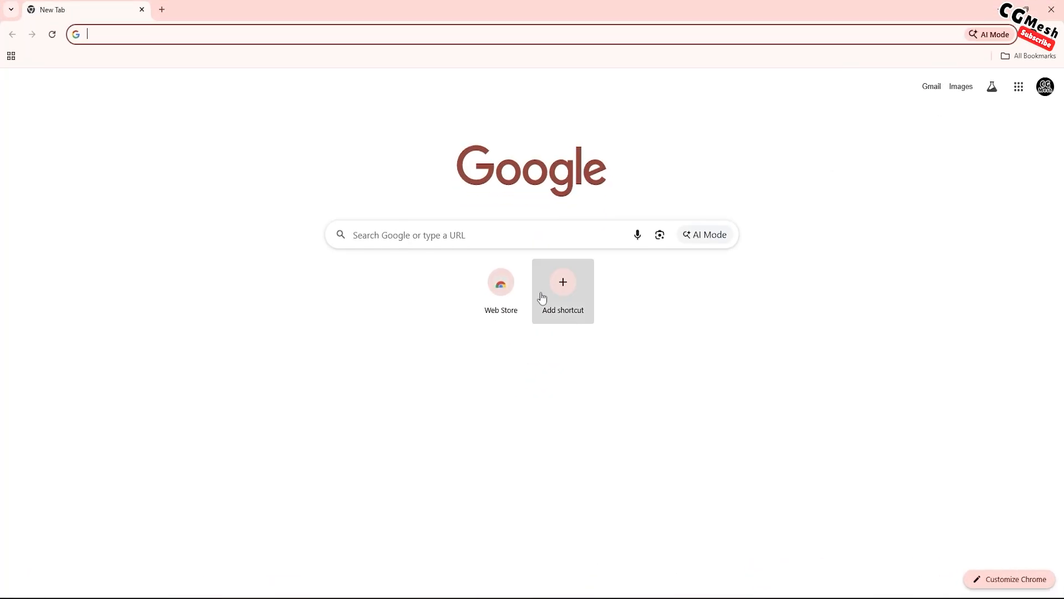
# - Search Google for "blender download"
pyautogui.click(430, 234)
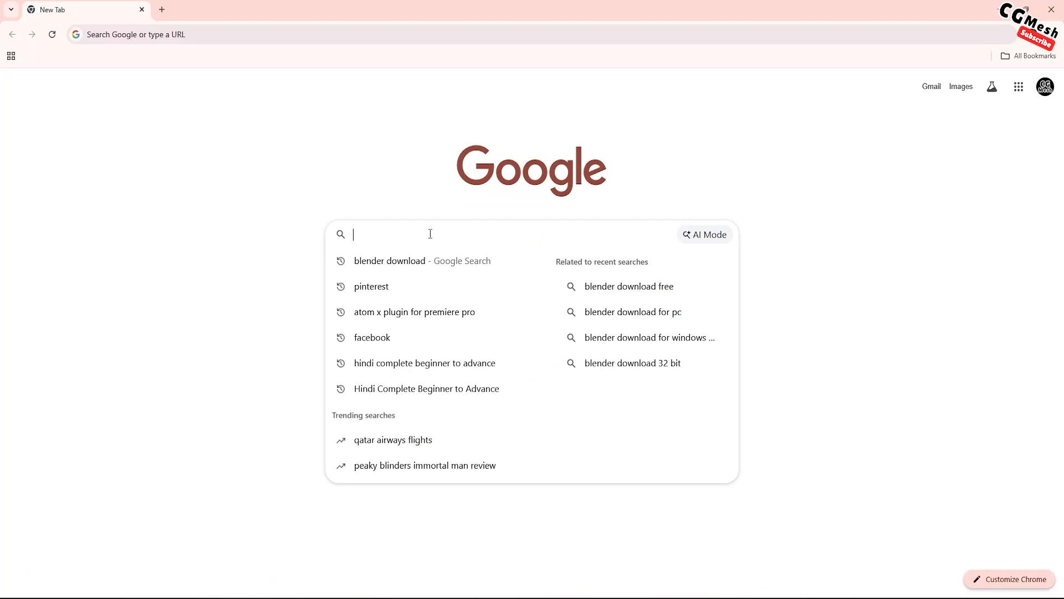
pyautogui.click(390, 262)
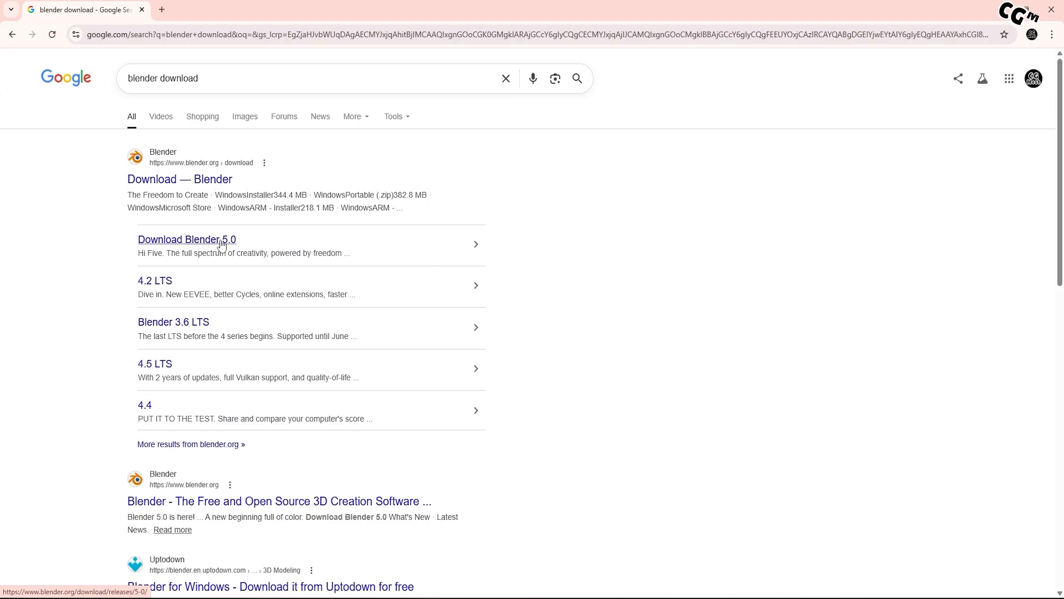
# - Switch to Blender and start a new General file from the splash screen
pyautogui.moveTo(794, 598)
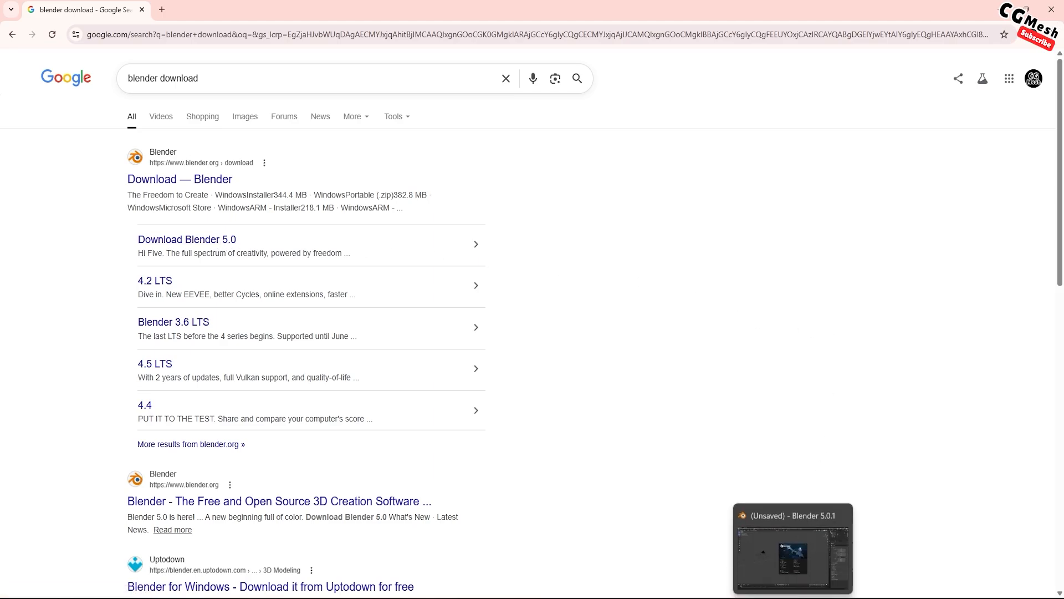
pyautogui.click(793, 598)
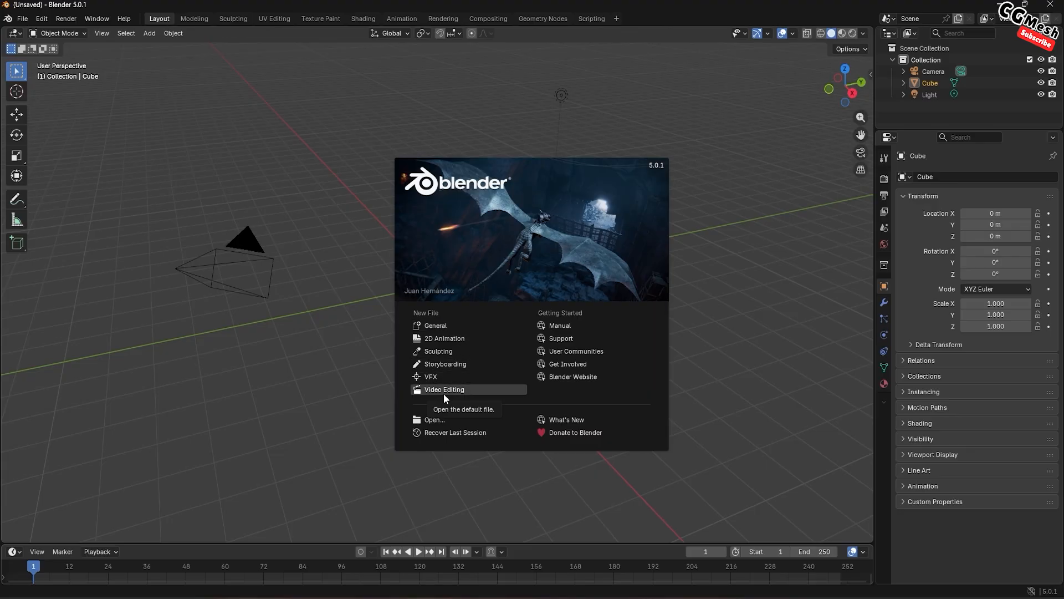
pyautogui.click(462, 324)
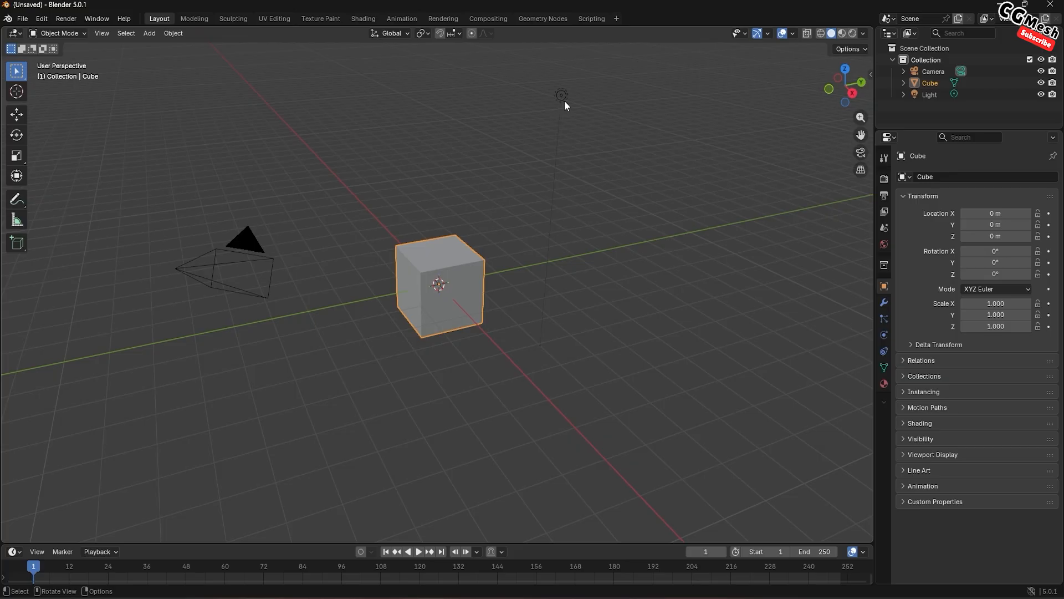
# - Select the light object above the cube in the 3D viewport
pyautogui.scroll(2, 561, 109)
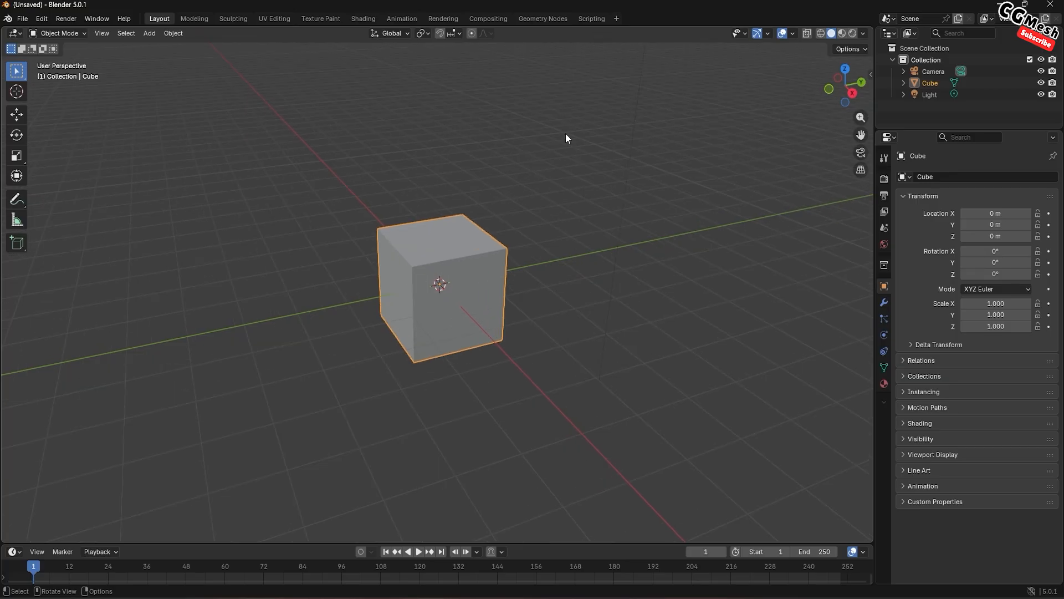
pyautogui.keyDown('shift'); pyautogui.moveTo(569, 132); pyautogui.dragTo(581, 304, button='middle'); pyautogui.keyUp('shift')
pyautogui.click(571, 263)
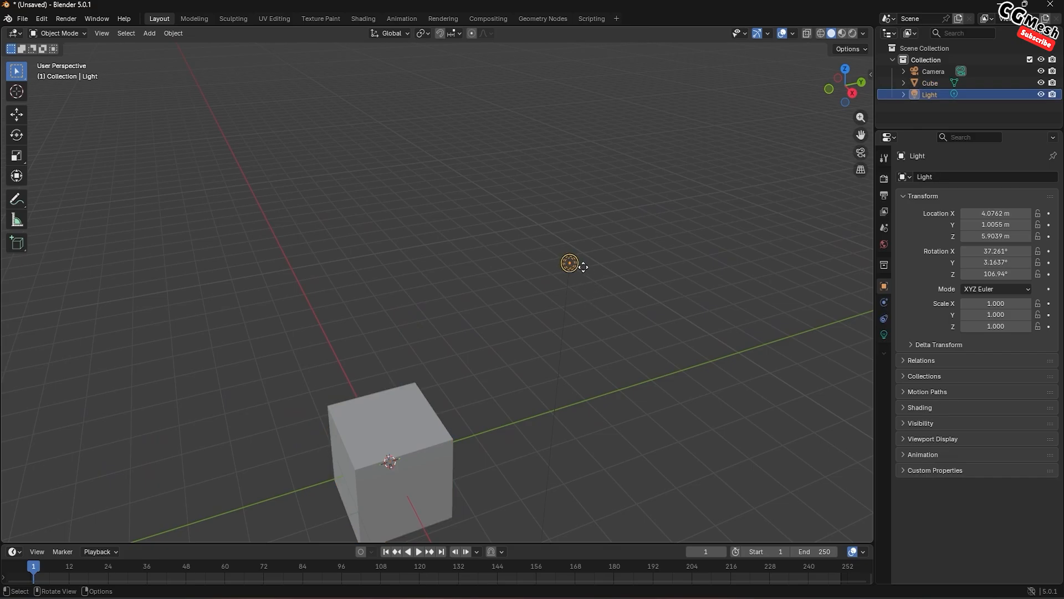
pyautogui.scroll(-2, 578, 265)
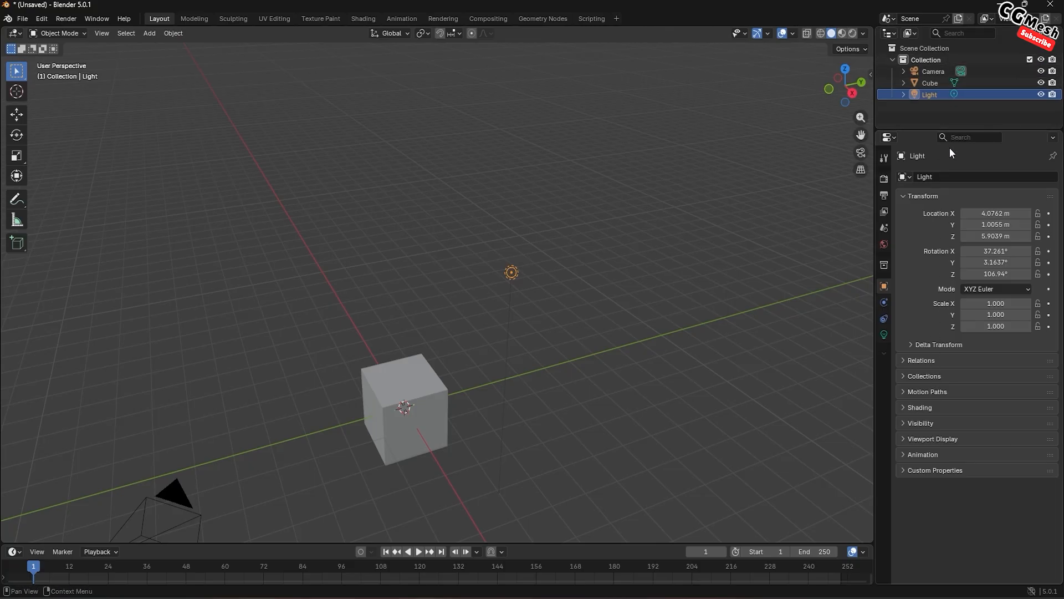
# - Adjust the Outliner's height and select the Camera, Cube and Light in turn from its list
pyautogui.moveTo(950, 131); pyautogui.dragTo(1003, 245)
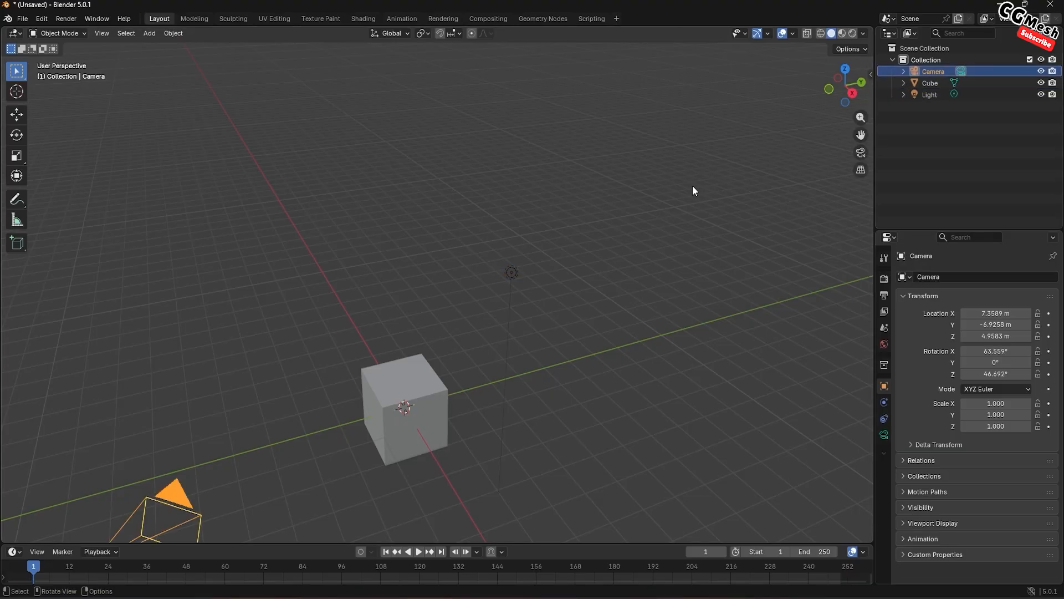
pyautogui.scroll(-2, 695, 183)
pyautogui.click(932, 83)
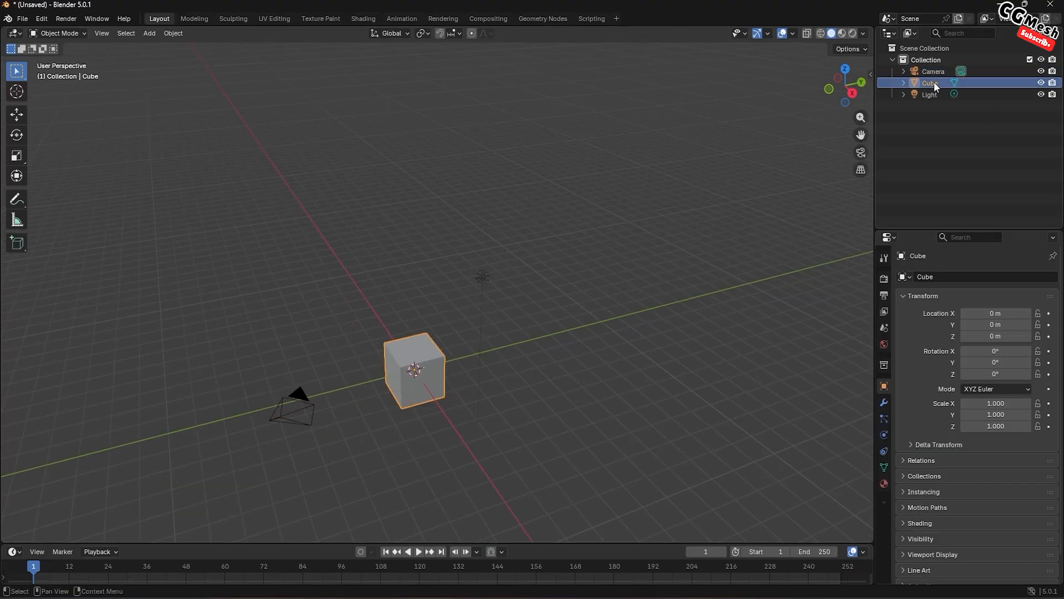
pyautogui.click(931, 95)
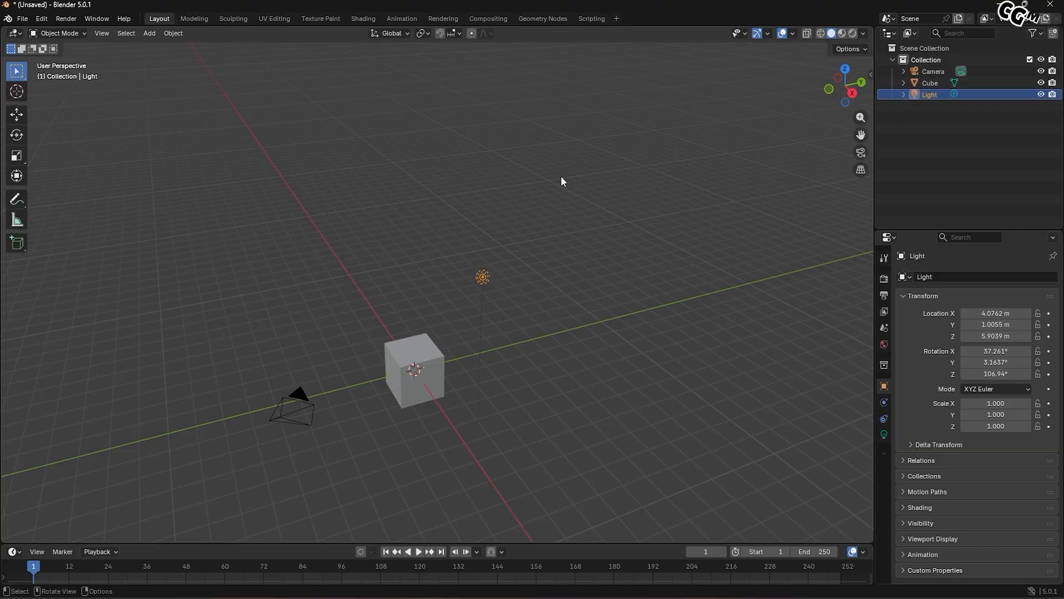
pyautogui.moveTo(1006, 229); pyautogui.dragTo(1001, 147)
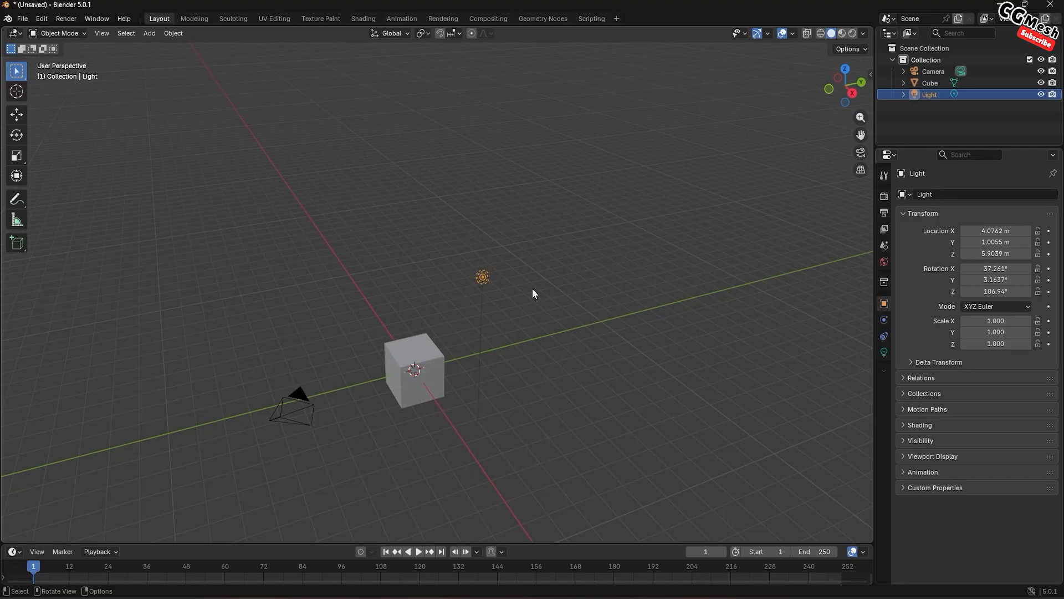
# - Split the 3D viewport vertically into two side-by-side viewports
pyautogui.moveTo(533, 289); pyautogui.dragTo(533, 250, button='middle')
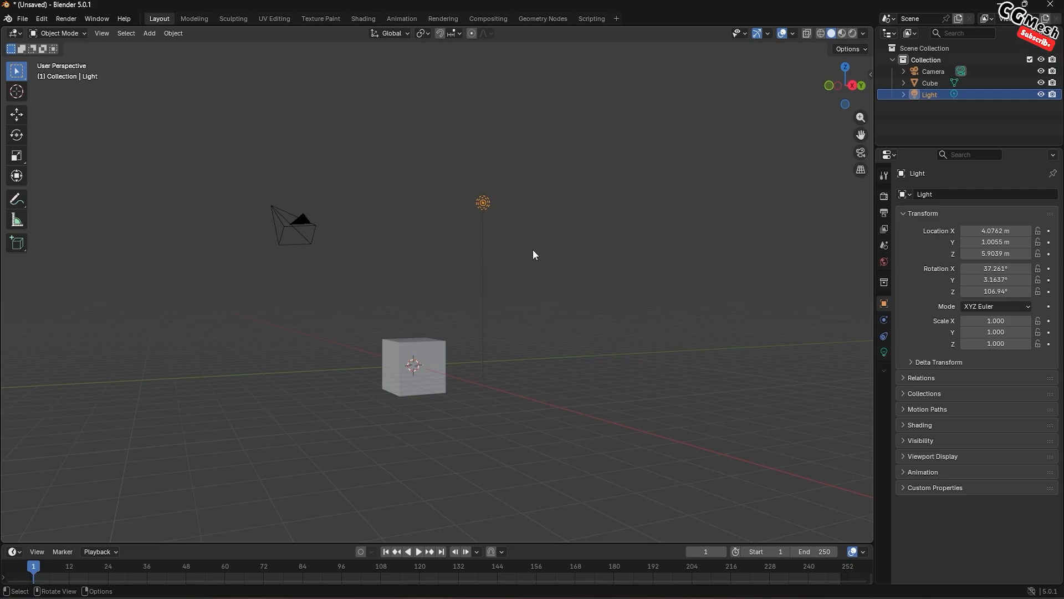
pyautogui.moveTo(530, 247)
pyautogui.keyDown('shift'); pyautogui.mouseDown(button='middle')
pyautogui.moveTo(495, 288)
pyautogui.moveTo(464, 225)
pyautogui.moveTo(547, 201)
pyautogui.moveTo(618, 250)
pyautogui.moveTo(560, 323)
pyautogui.moveTo(403, 273)
pyautogui.moveTo(570, 203)
pyautogui.moveTo(544, 248)
pyautogui.moveTo(486, 241)
pyautogui.moveTo(547, 223)
pyautogui.moveTo(505, 283)
pyautogui.moveTo(556, 195)
pyautogui.moveTo(544, 229)
pyautogui.moveTo(528, 228)
pyautogui.mouseUp(button='middle'); pyautogui.keyUp('shift')
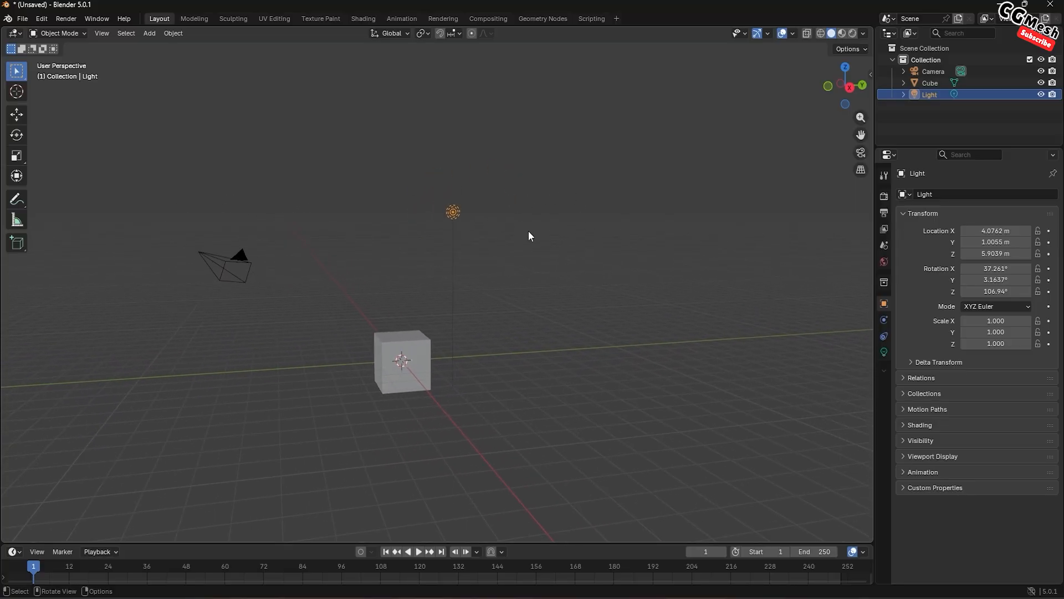
pyautogui.press('shift')
pyautogui.moveTo(529, 236)
pyautogui.keyDown('shift'); pyautogui.mouseDown(button='middle')
pyautogui.moveTo(532, 261)
pyautogui.moveTo(482, 228)
pyautogui.moveTo(610, 247)
pyautogui.moveTo(527, 282)
pyautogui.moveTo(561, 219)
pyautogui.moveTo(545, 248)
pyautogui.mouseUp(button='middle'); pyautogui.keyUp('shift')
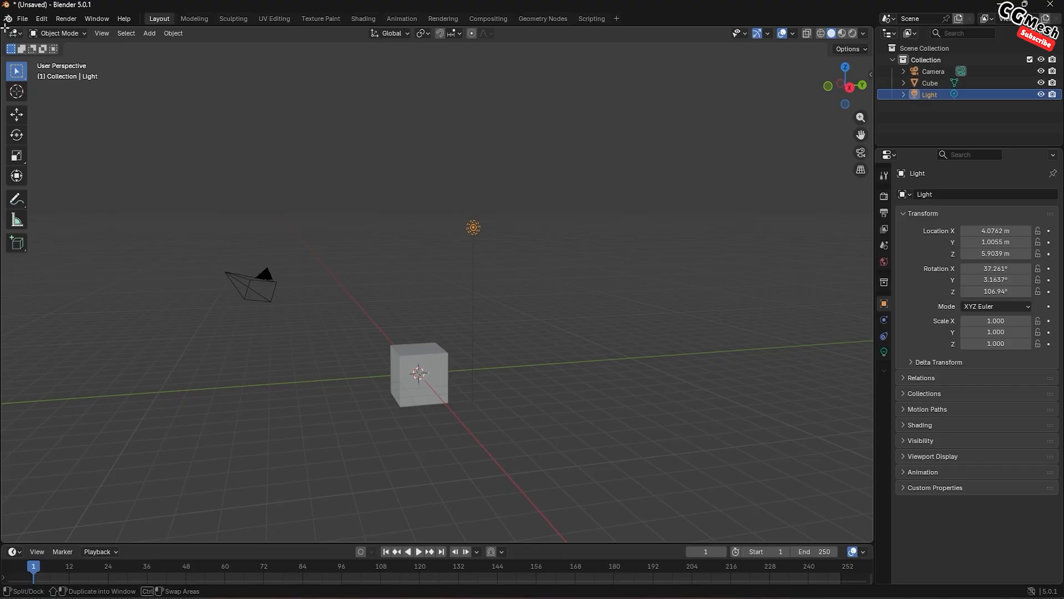
pyautogui.moveTo(4, 26); pyautogui.dragTo(376, 201)
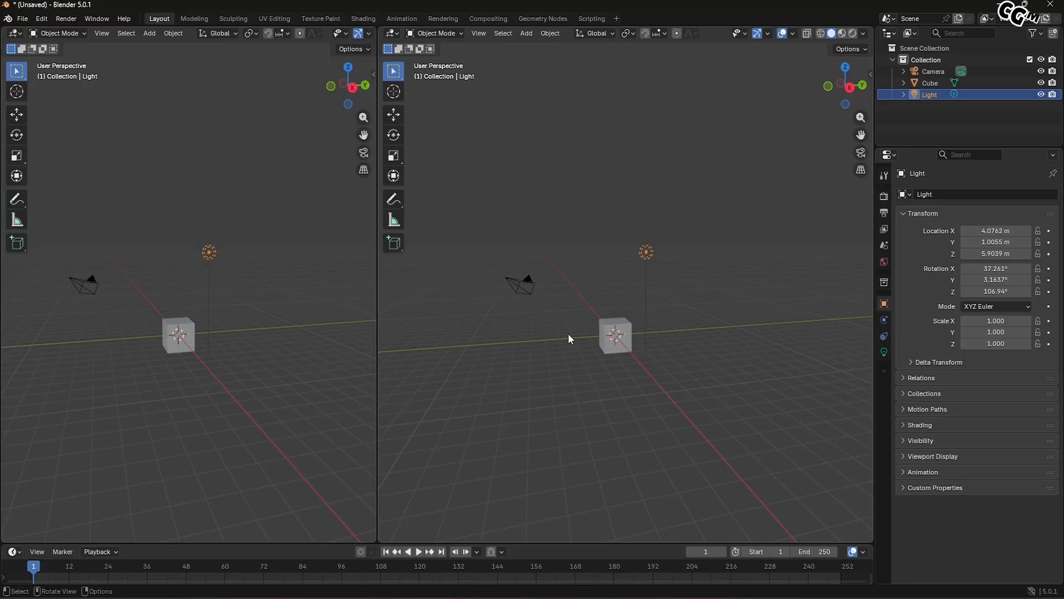
# - Deselect the light and set the new, narrower viewport to Top view
pyautogui.moveTo(568, 334); pyautogui.dragTo(458, 355, button='middle')
pyautogui.moveTo(311, 357)
pyautogui.mouseDown(button='middle')
pyautogui.moveTo(260, 361)
pyautogui.moveTo(246, 243)
pyautogui.mouseUp(button='middle')
pyautogui.click(246, 243)
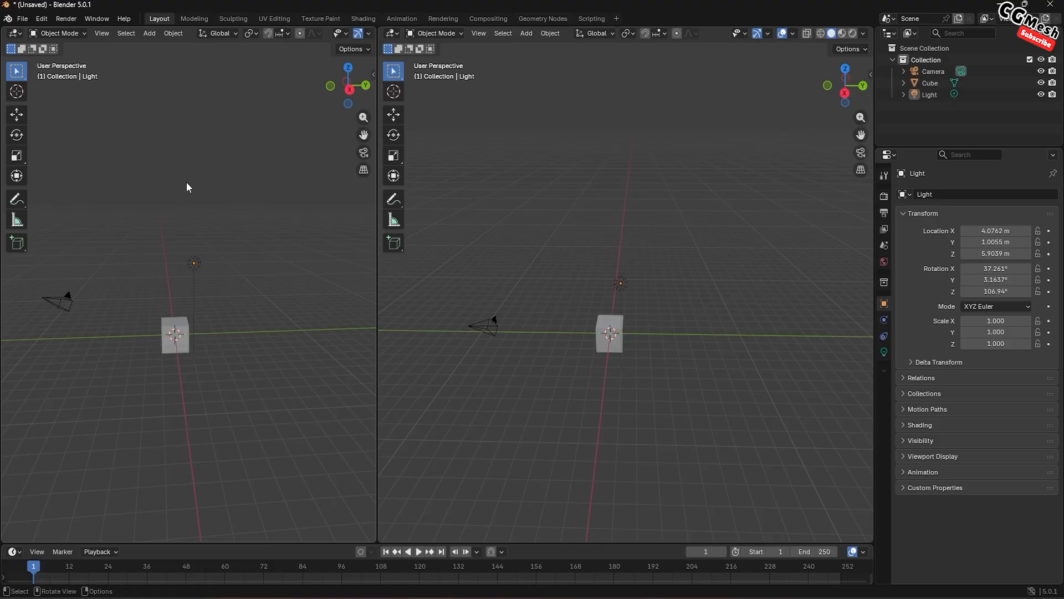
pyautogui.moveTo(597, 280); pyautogui.dragTo(628, 282, button='middle')
pyautogui.moveTo(195, 257); pyautogui.dragTo(232, 229, button='middle')
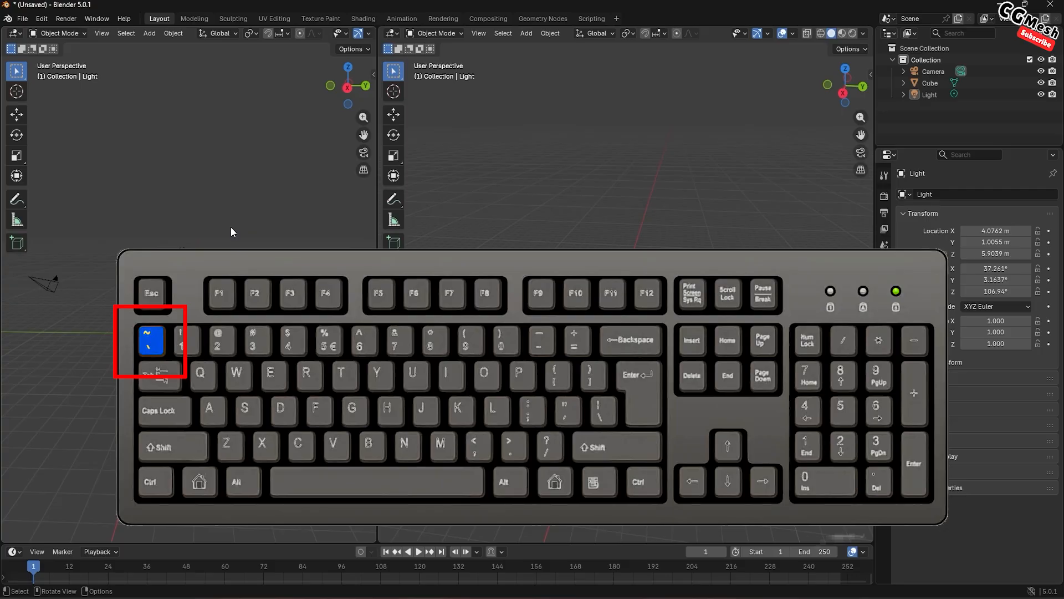
pyautogui.press('`')
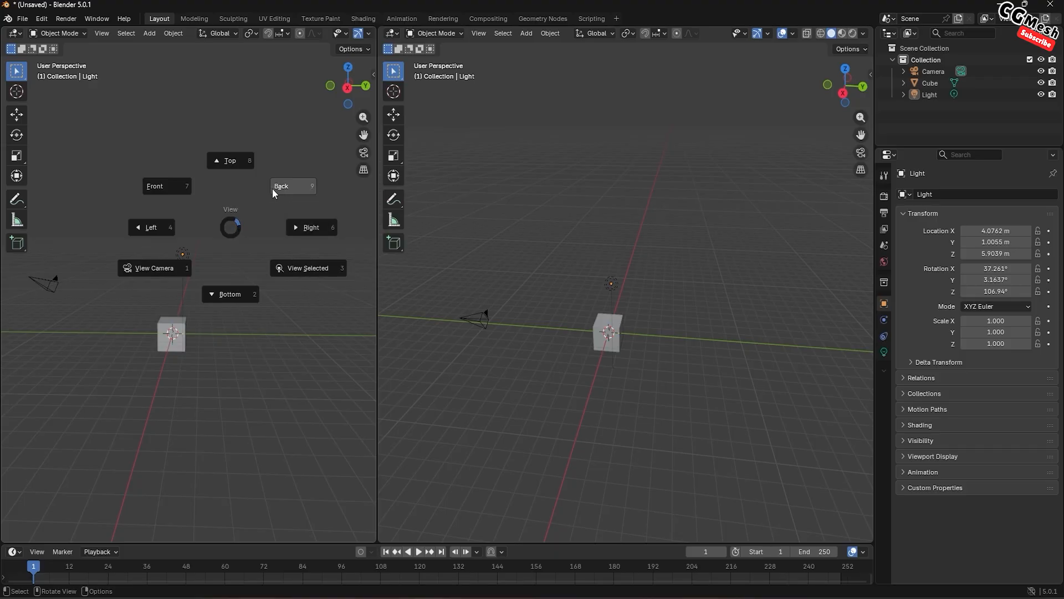
pyautogui.click(231, 158)
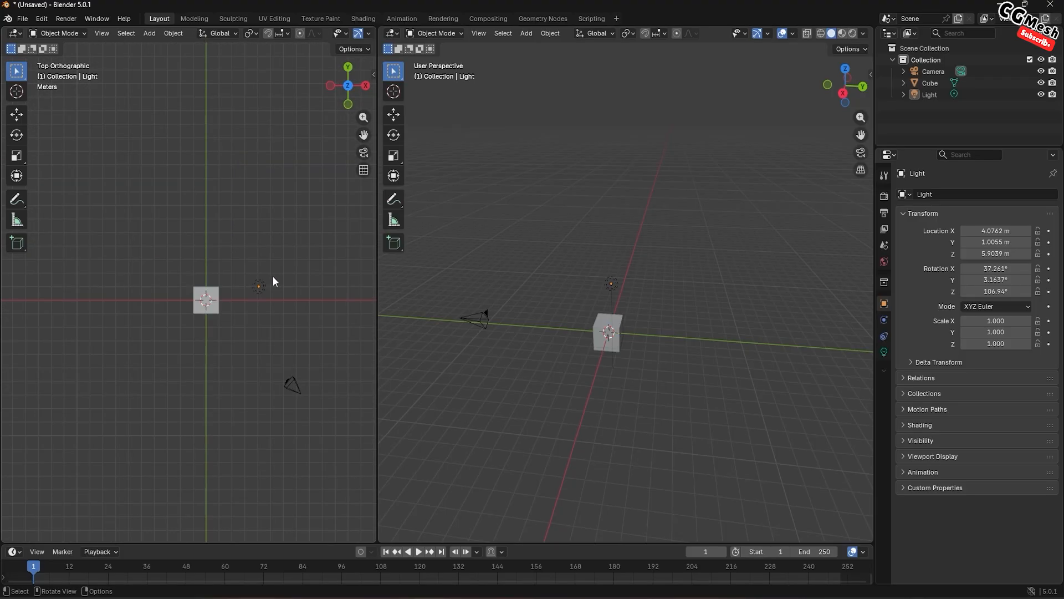
# - Split the Top view viewport horizontally and set the newly created one to Front view
pyautogui.moveTo(681, 333); pyautogui.dragTo(631, 299, button='middle')
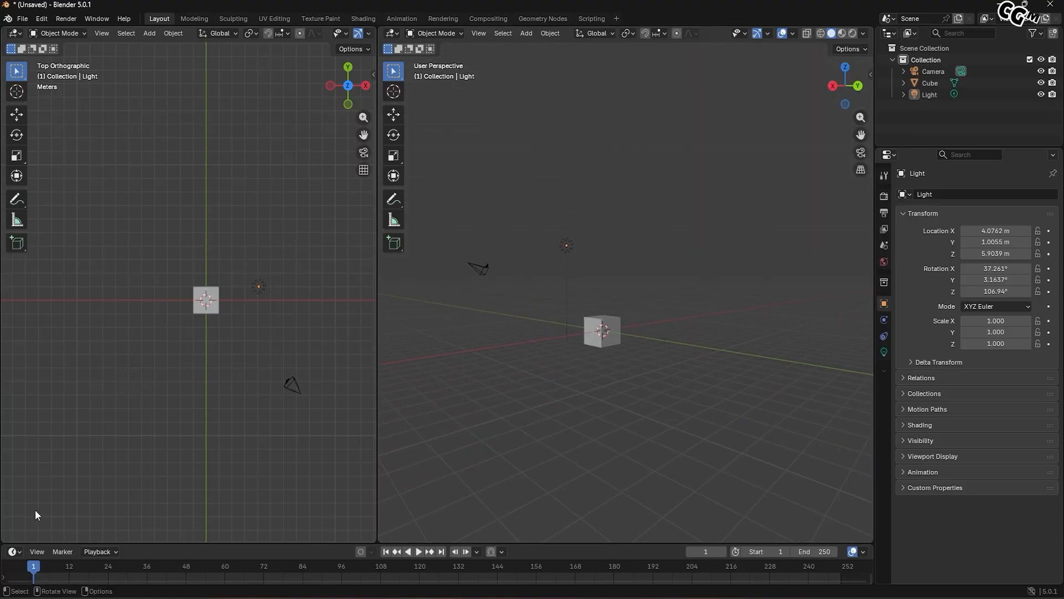
pyautogui.moveTo(3, 539); pyautogui.dragTo(57, 335)
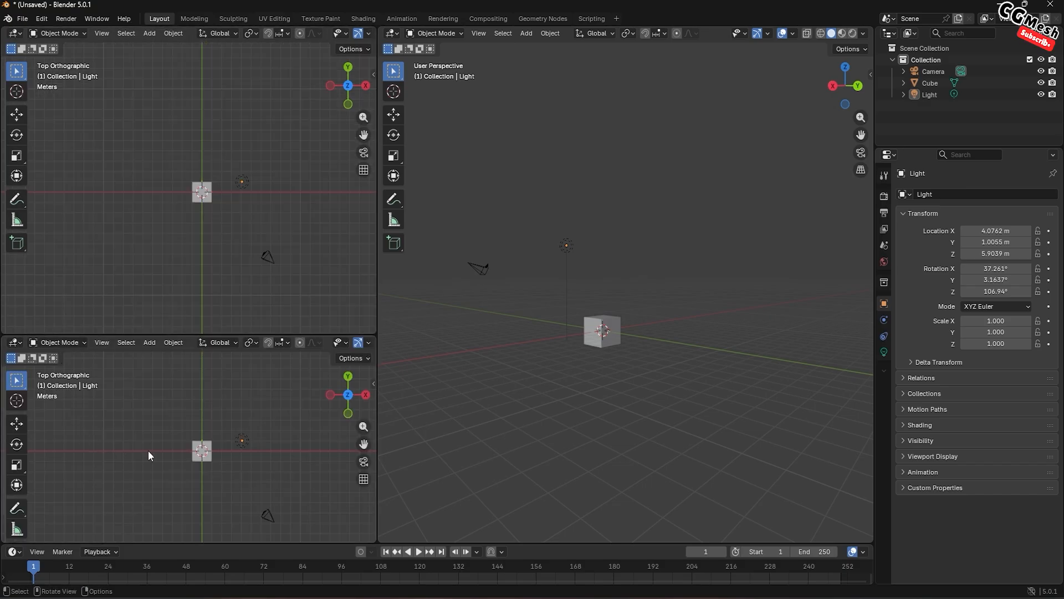
pyautogui.press('`')
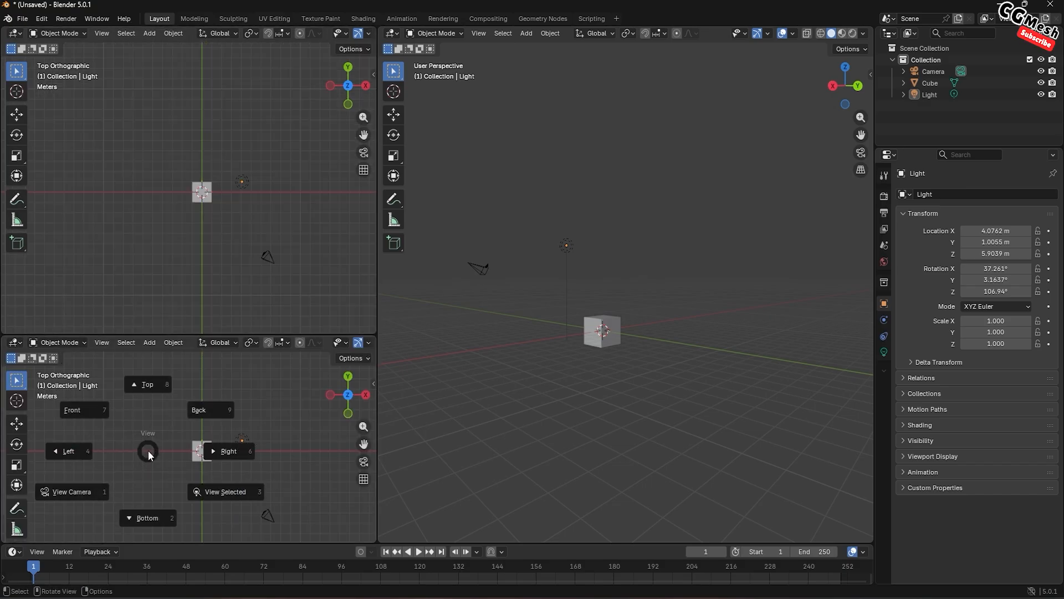
pyautogui.click(76, 408)
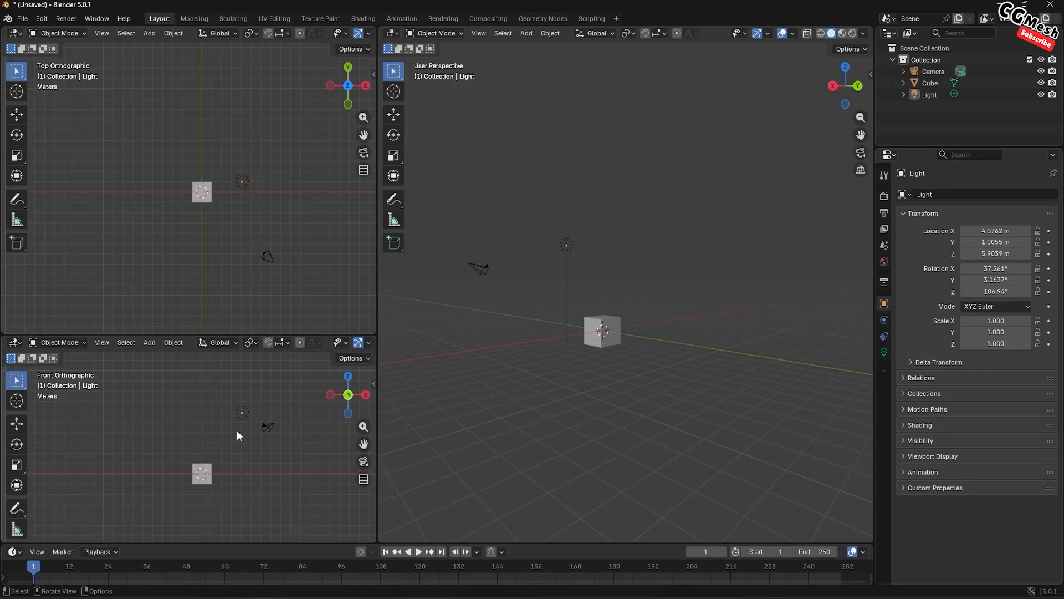
pyautogui.moveTo(547, 365); pyautogui.dragTo(551, 392, button='middle')
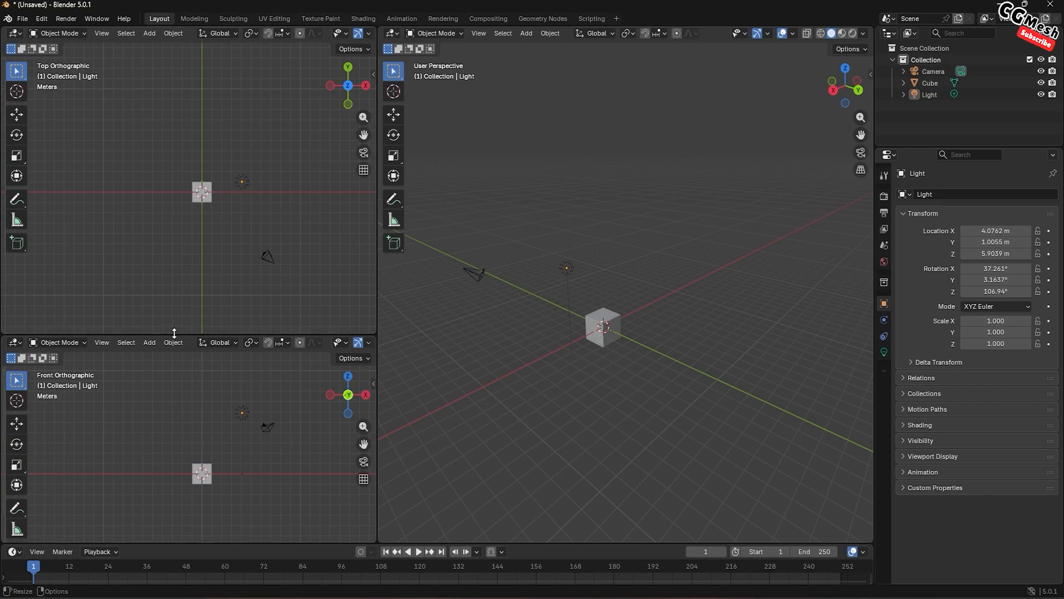
# - Join the three 3D viewports into one, keeping the Front view viewport
pyautogui.moveTo(2, 336)
pyautogui.mouseDown()
pyautogui.moveTo(17, 325)
pyautogui.moveTo(11, 335)
pyautogui.mouseUp()
pyautogui.rightClick(14, 338)
pyautogui.moveTo(4, 335); pyautogui.dragTo(55, 272)
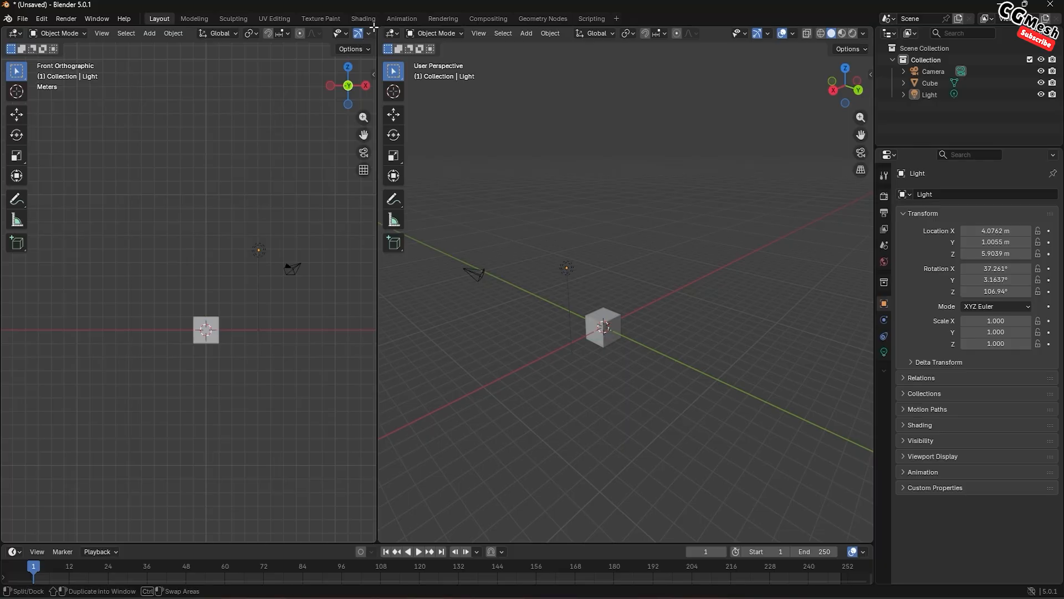
pyautogui.moveTo(368, 31); pyautogui.dragTo(393, 53)
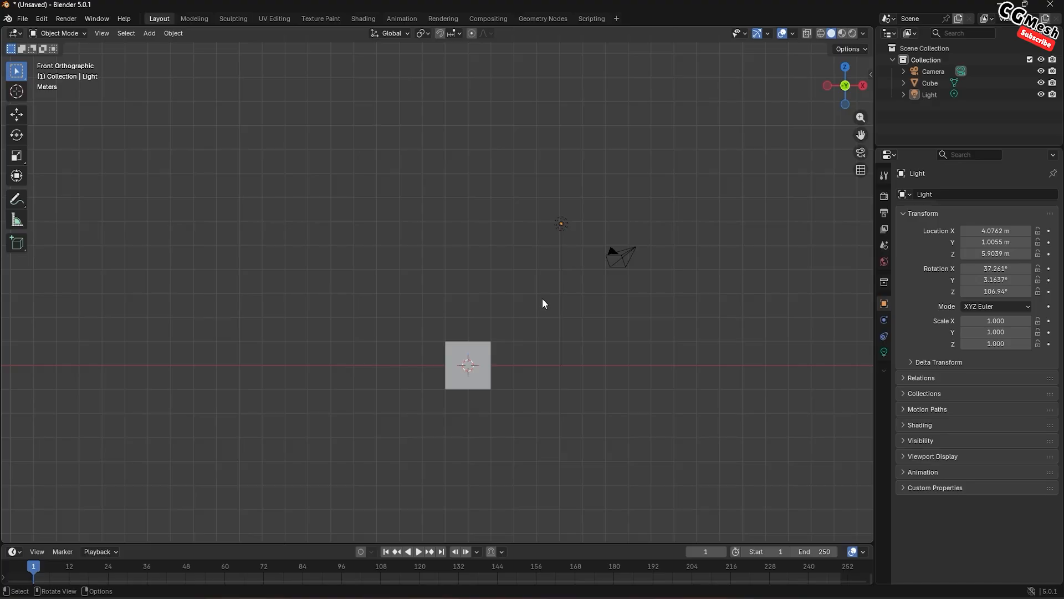
# - Toggle Quad View on for the 3D viewport and return to the single perspective view
pyautogui.moveTo(556, 309)
pyautogui.mouseDown(button='middle')
pyautogui.moveTo(570, 302)
pyautogui.moveTo(419, 309)
pyautogui.moveTo(572, 309)
pyautogui.moveTo(569, 324)
pyautogui.moveTo(567, 301)
pyautogui.moveTo(558, 326)
pyautogui.mouseUp(button='middle')
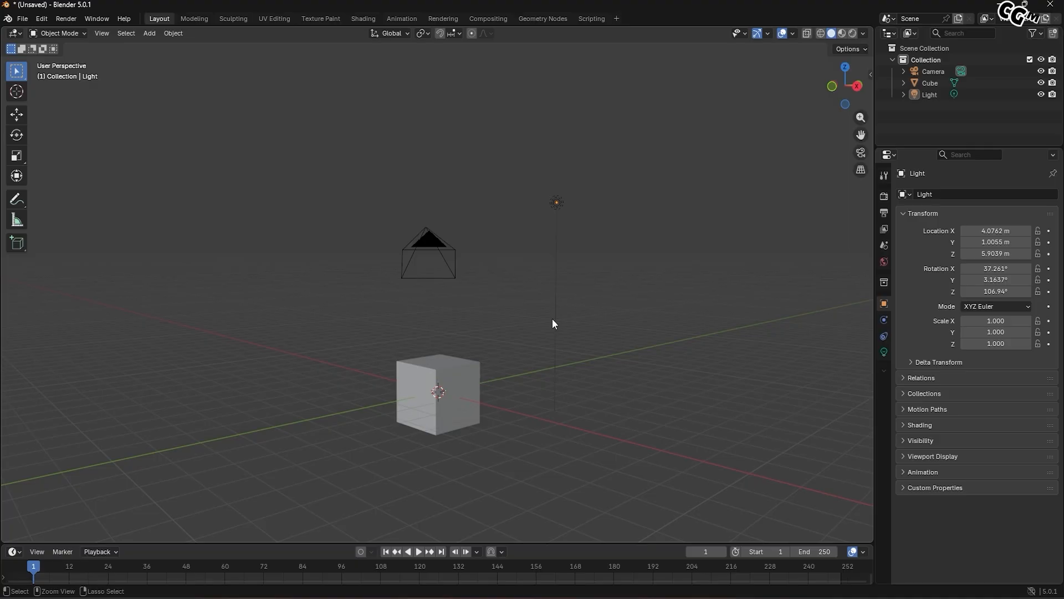
pyautogui.hotkey('ctrl', 'alt', 'q')
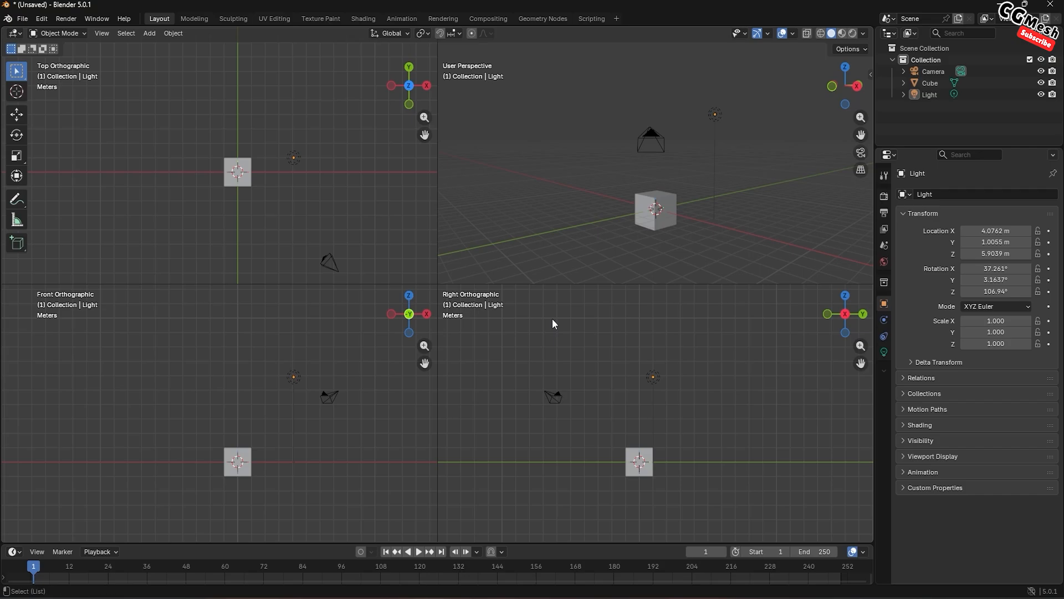
pyautogui.hotkey('ctrl', 'alt', 'q')
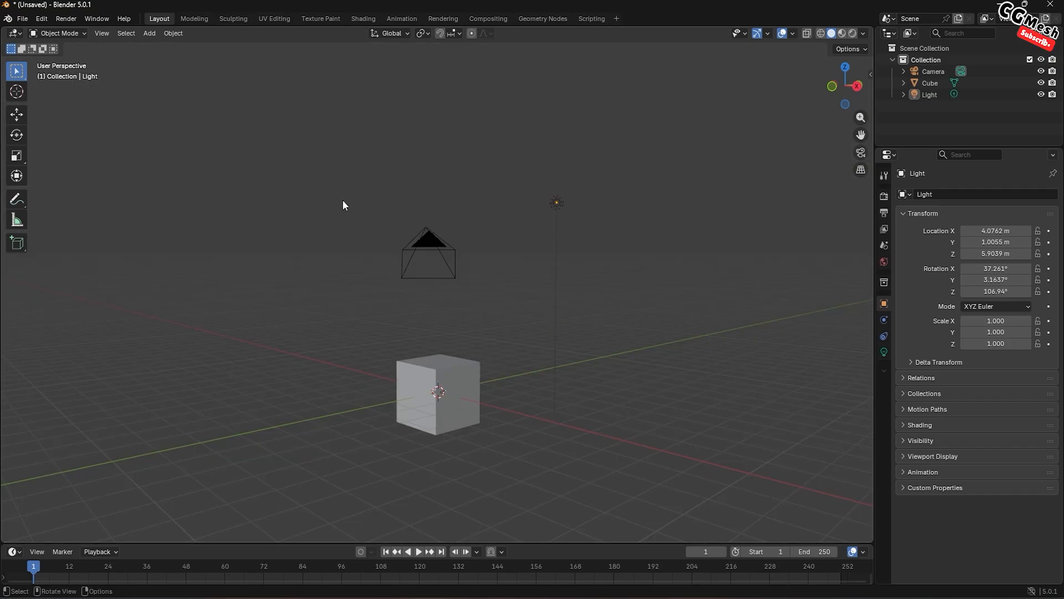
# - Turn on X-ray and switch the viewport shading to Wireframe to inspect the cube
pyautogui.moveTo(347, 205); pyautogui.dragTo(610, 266, button='middle')
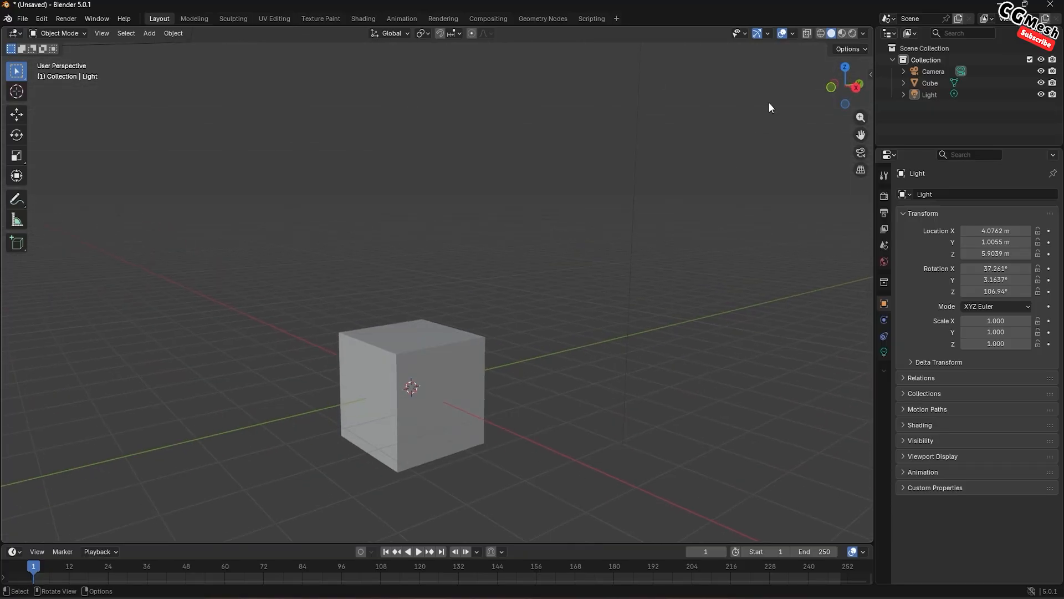
pyautogui.click(806, 34)
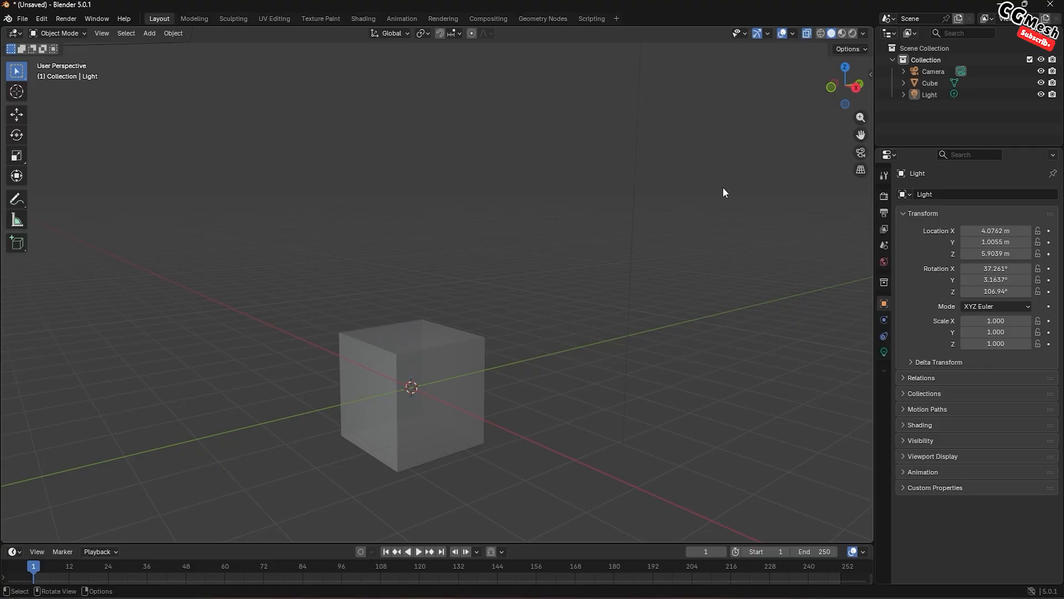
pyautogui.click(820, 32)
pyautogui.moveTo(584, 338)
pyautogui.mouseDown(button='middle')
pyautogui.moveTo(574, 375)
pyautogui.moveTo(491, 386)
pyautogui.moveTo(368, 346)
pyautogui.moveTo(519, 357)
pyautogui.mouseUp(button='middle')
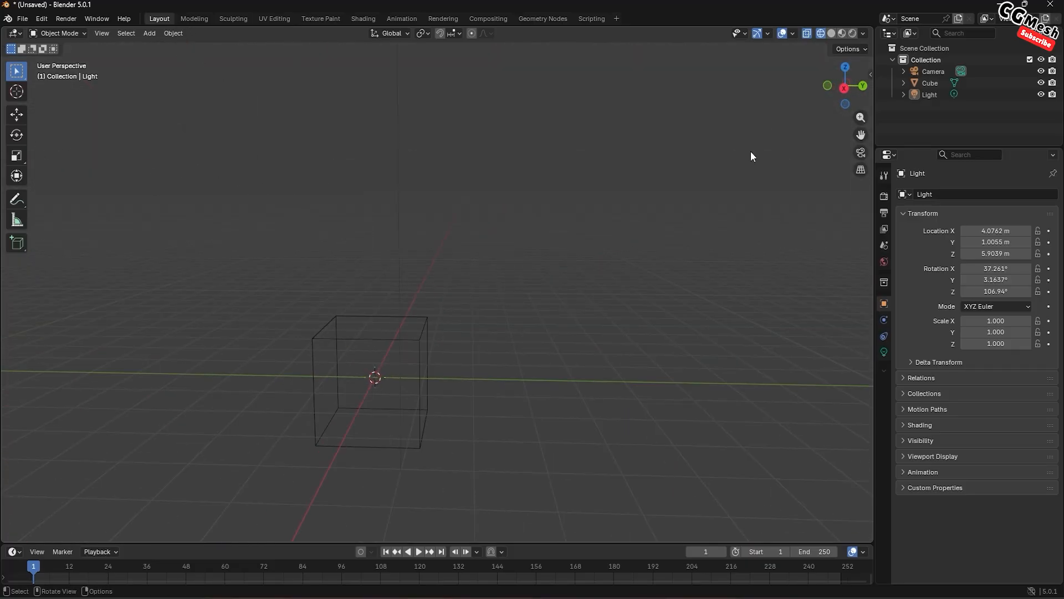
# - Set the viewport shading back to Solid and turn off X-ray
pyautogui.click(831, 34)
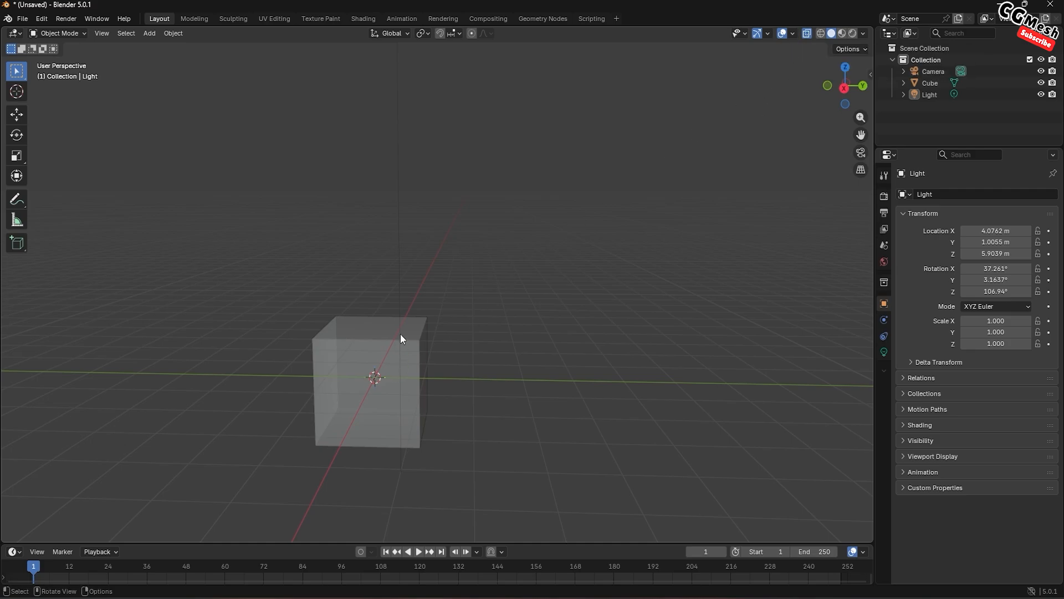
pyautogui.click(806, 32)
pyautogui.moveTo(497, 305); pyautogui.dragTo(632, 194, button='middle')
pyautogui.scroll(1, 466, 337)
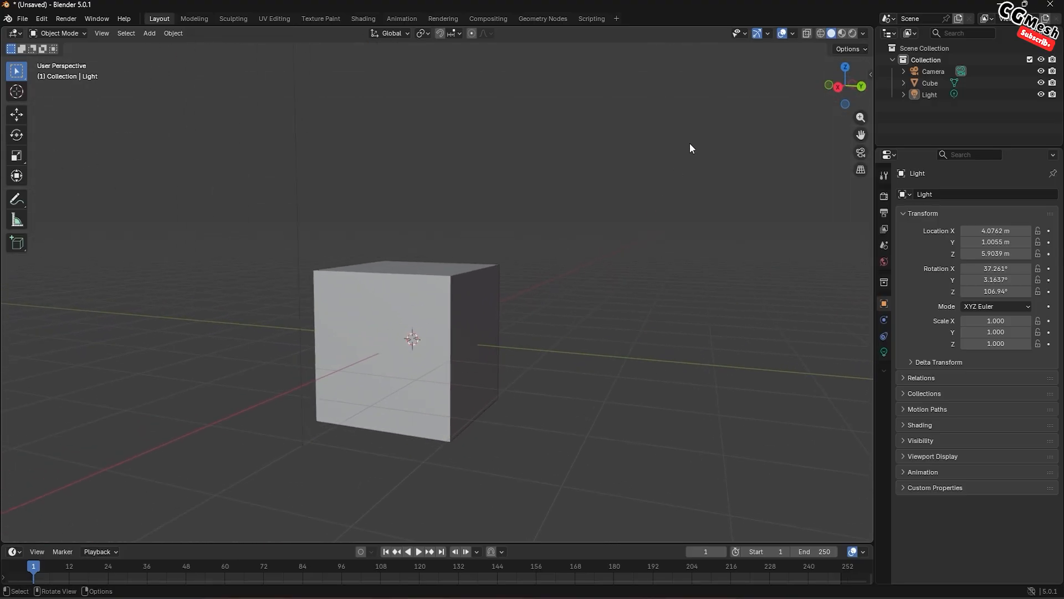
# - Inspect the cube from different angles in Material Preview and Rendered shading, and return to Solid shading
pyautogui.click(843, 34)
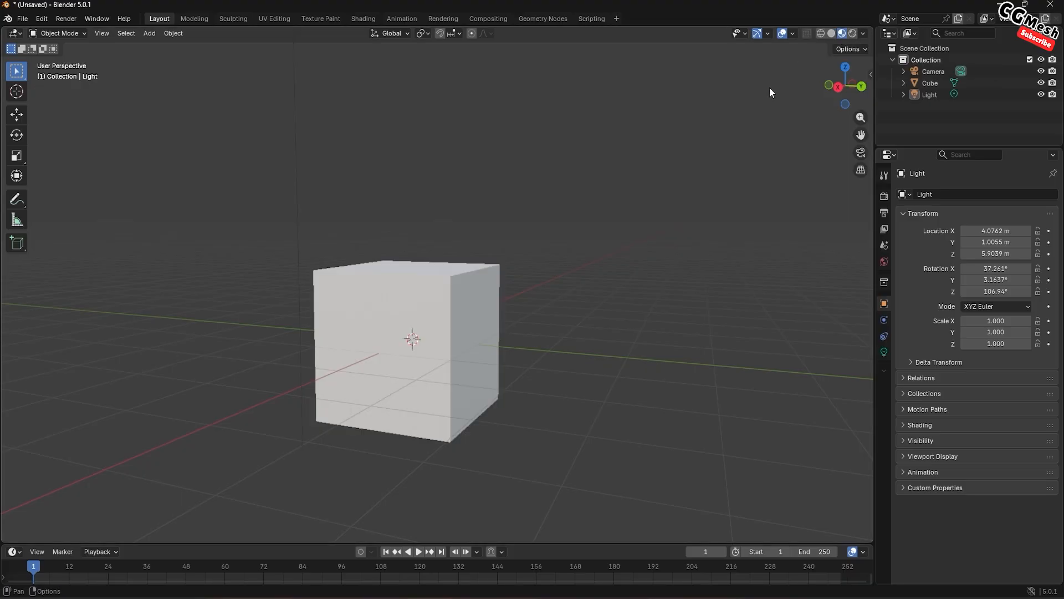
pyautogui.moveTo(565, 274); pyautogui.dragTo(542, 302, button='middle')
pyautogui.moveTo(511, 297)
pyautogui.mouseDown(button='middle')
pyautogui.moveTo(550, 291)
pyautogui.moveTo(537, 277)
pyautogui.moveTo(510, 291)
pyautogui.moveTo(510, 309)
pyautogui.mouseUp(button='middle')
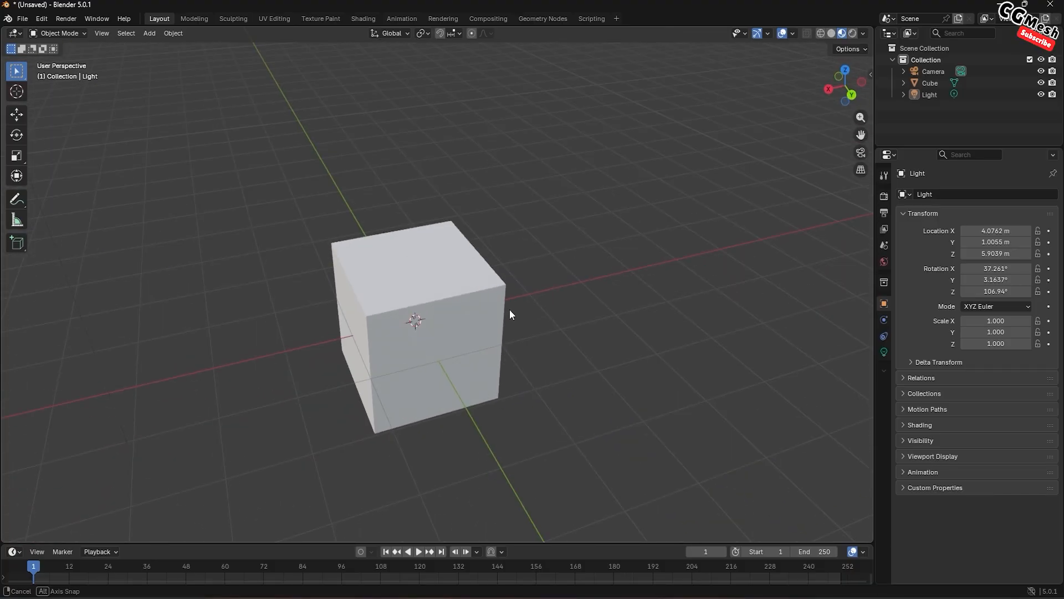
pyautogui.click(853, 35)
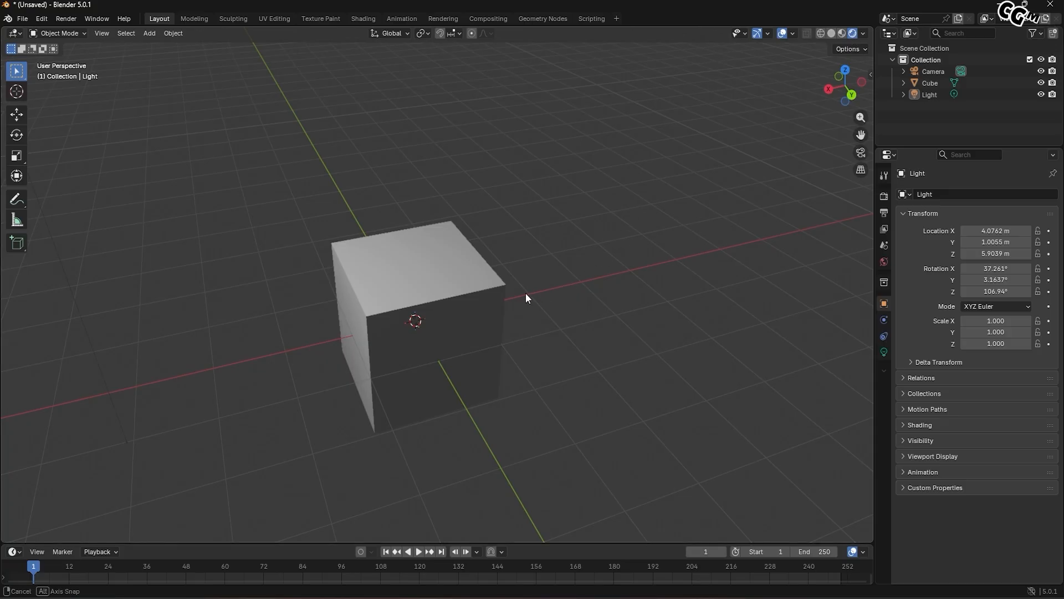
pyautogui.moveTo(526, 292)
pyautogui.mouseDown(button='middle')
pyautogui.moveTo(586, 291)
pyautogui.moveTo(625, 257)
pyautogui.moveTo(616, 216)
pyautogui.moveTo(585, 228)
pyautogui.moveTo(577, 253)
pyautogui.moveTo(614, 269)
pyautogui.moveTo(713, 266)
pyautogui.moveTo(557, 274)
pyautogui.mouseUp(button='middle')
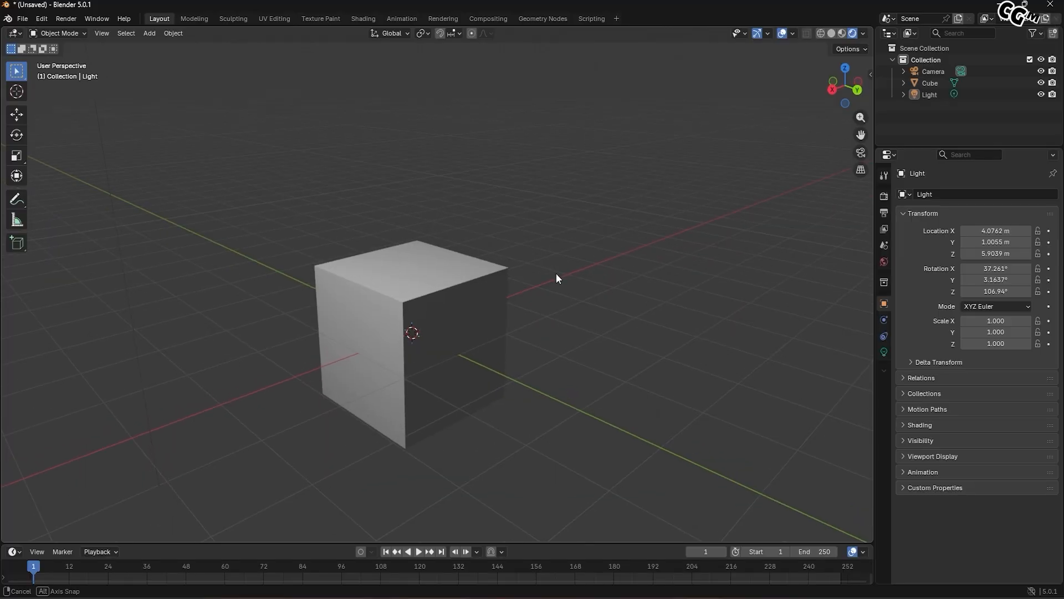
pyautogui.click(831, 33)
pyautogui.scroll(2, 291, 130)
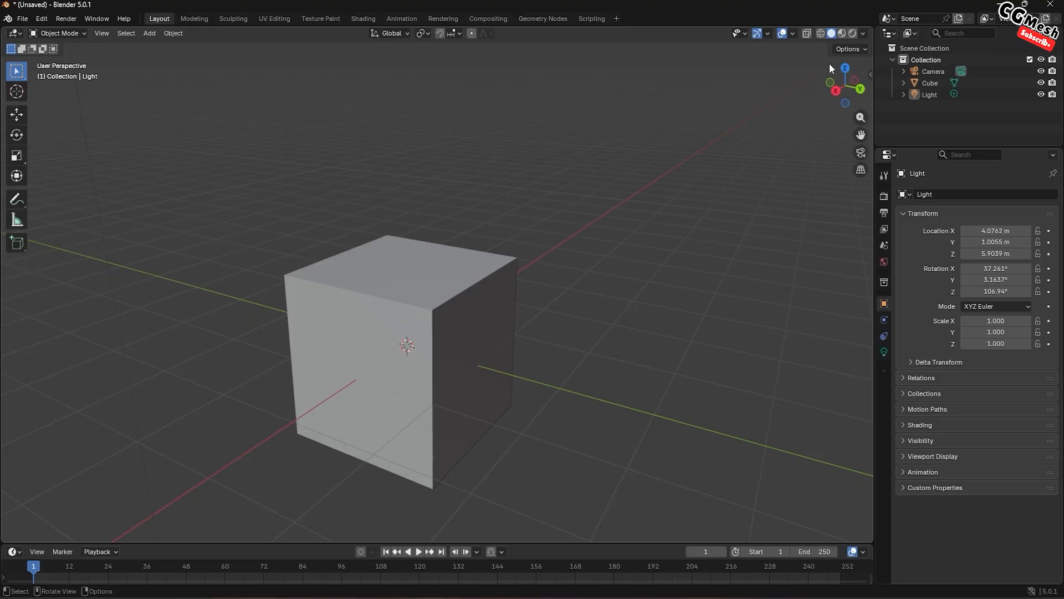
# - Enable the geometry Wireframe overlay in the 3D viewport and check the cube's edges from another angle
pyautogui.click(793, 36)
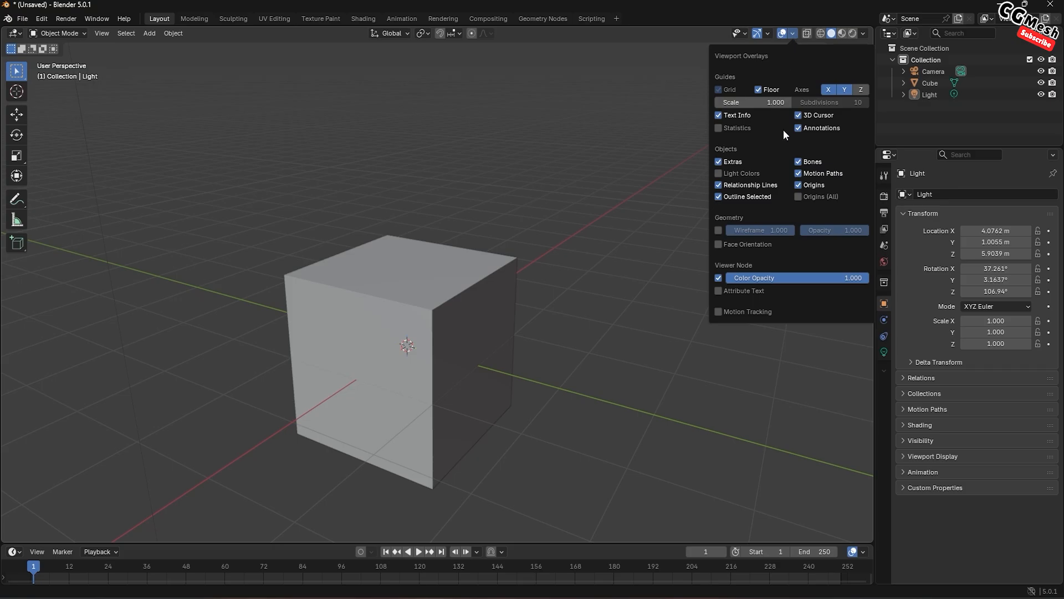
pyautogui.click(718, 230)
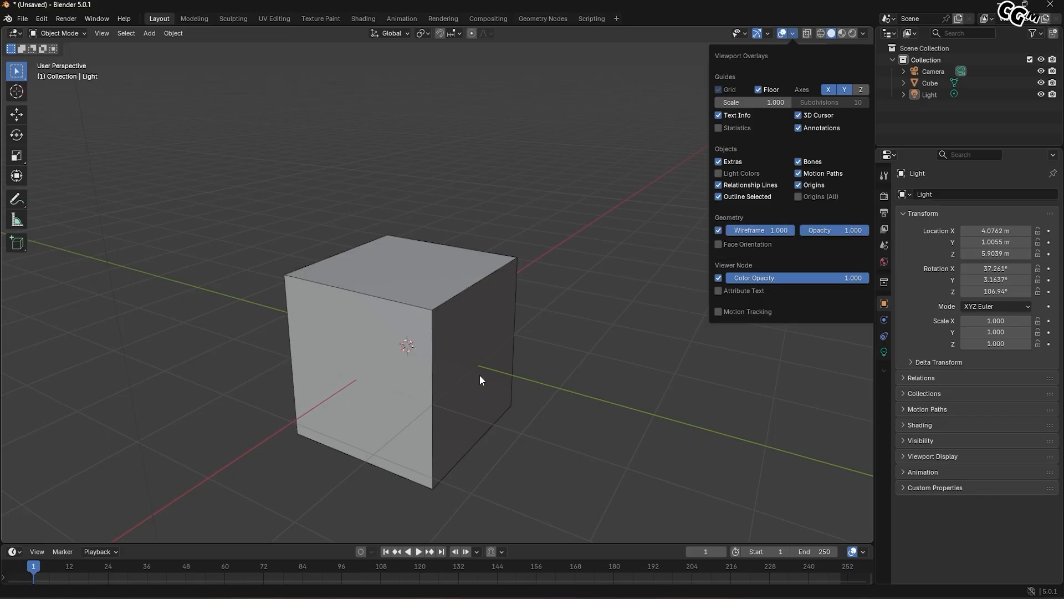
pyautogui.moveTo(589, 262); pyautogui.dragTo(621, 250, button='middle')
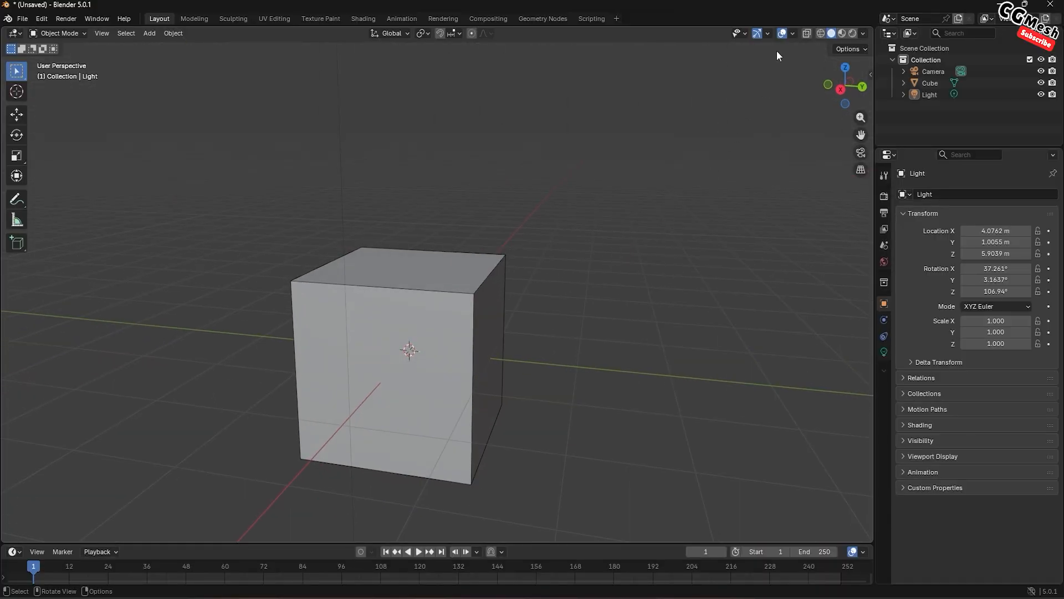
# - Compare the wireframe overlay in Wireframe, Material Preview and Rendered shading, ending back in Solid shading
pyautogui.click(822, 33)
pyautogui.click(831, 33)
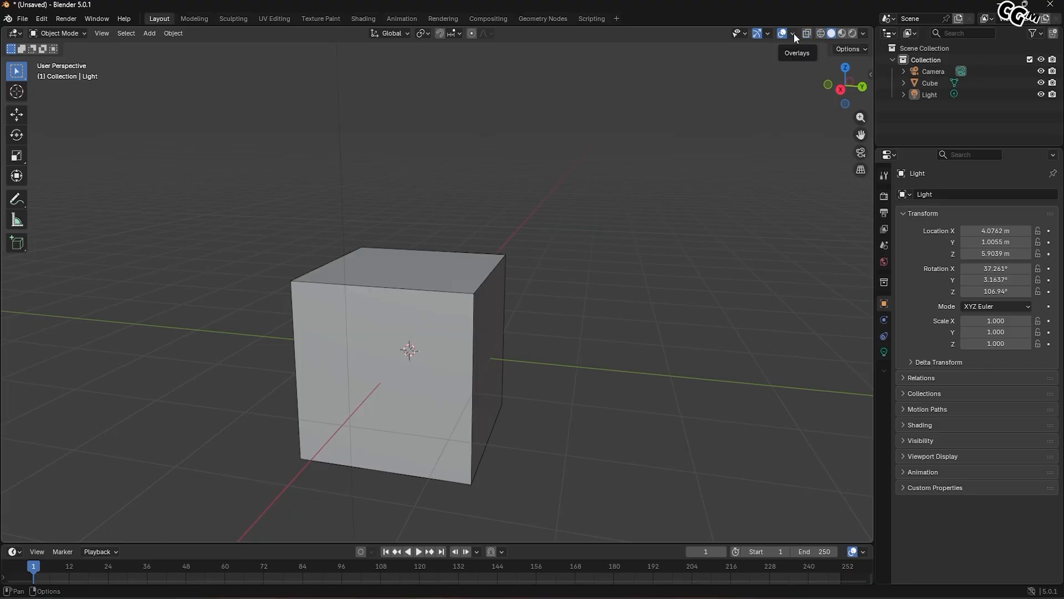
pyautogui.click(841, 33)
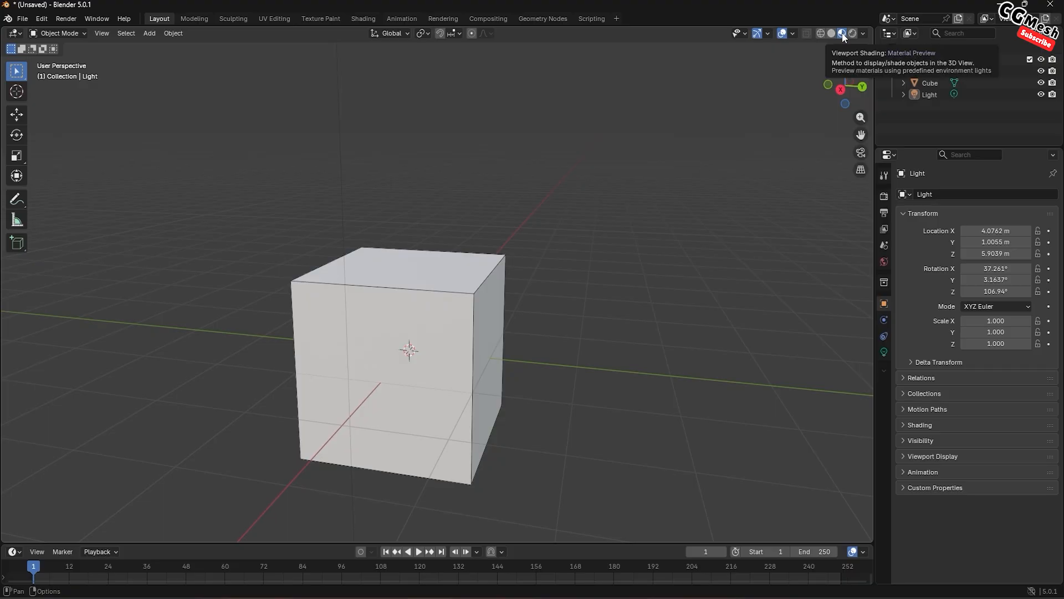
pyautogui.click(852, 34)
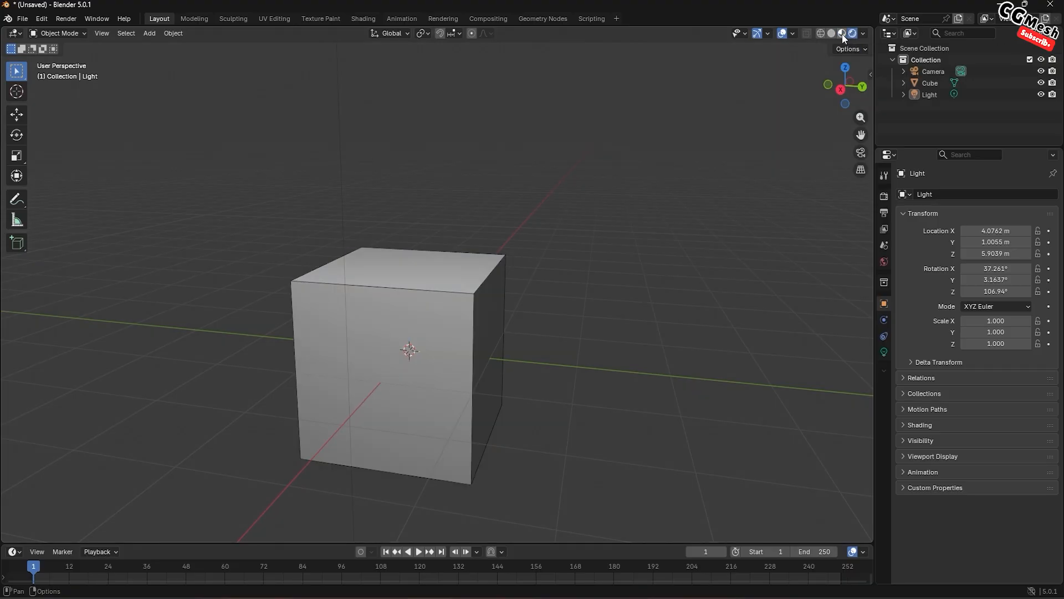
pyautogui.click(842, 34)
pyautogui.click(831, 33)
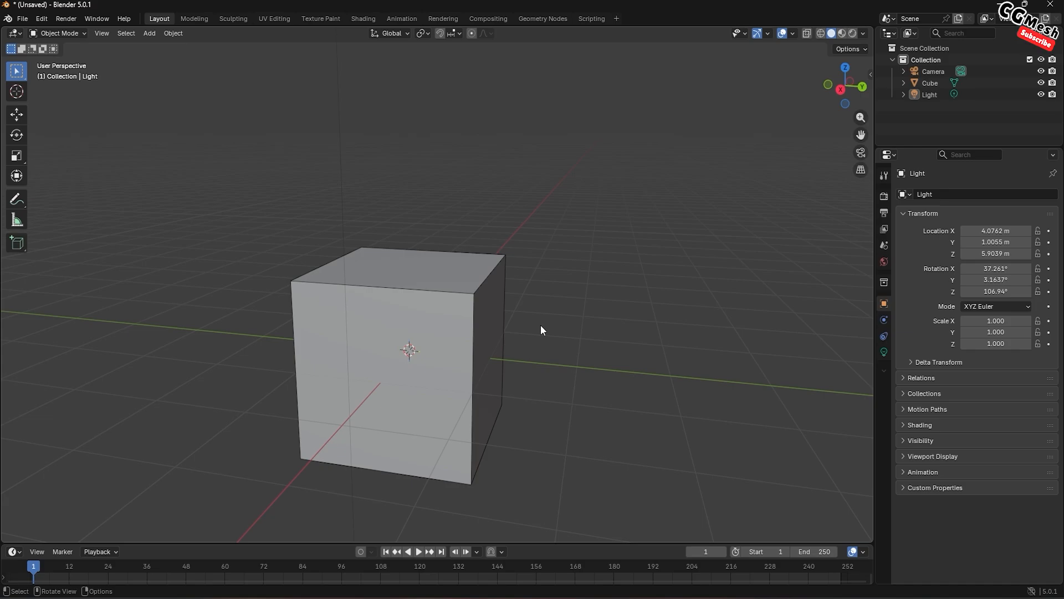
# - Select the cube with the Move tool and shift it about 0.45 m along the X axis
pyautogui.moveTo(540, 325); pyautogui.dragTo(555, 295, button='middle')
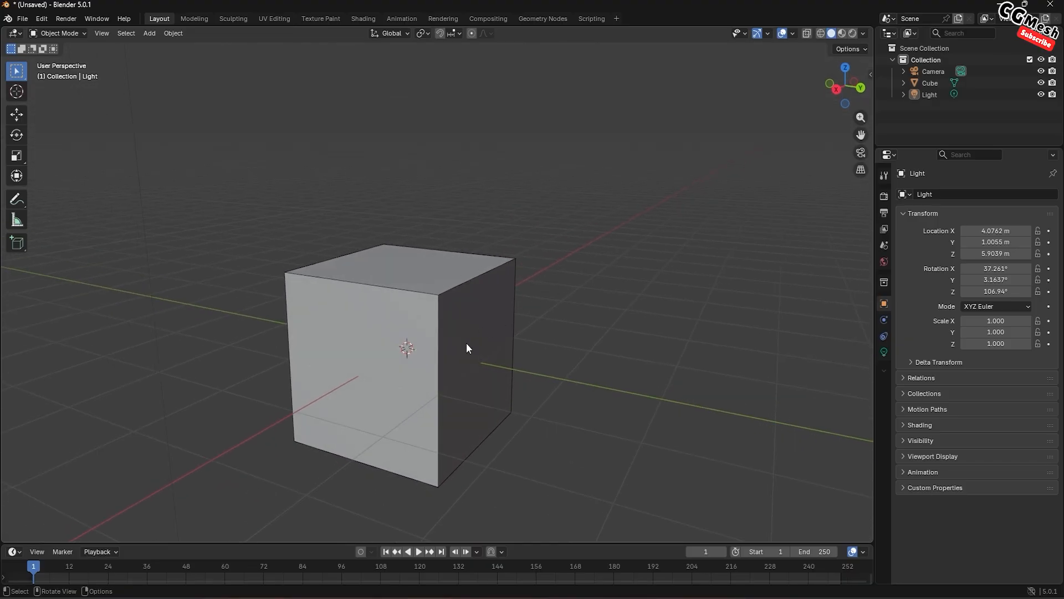
pyautogui.moveTo(467, 348); pyautogui.dragTo(496, 304, button='middle')
pyautogui.scroll(3, 496, 305)
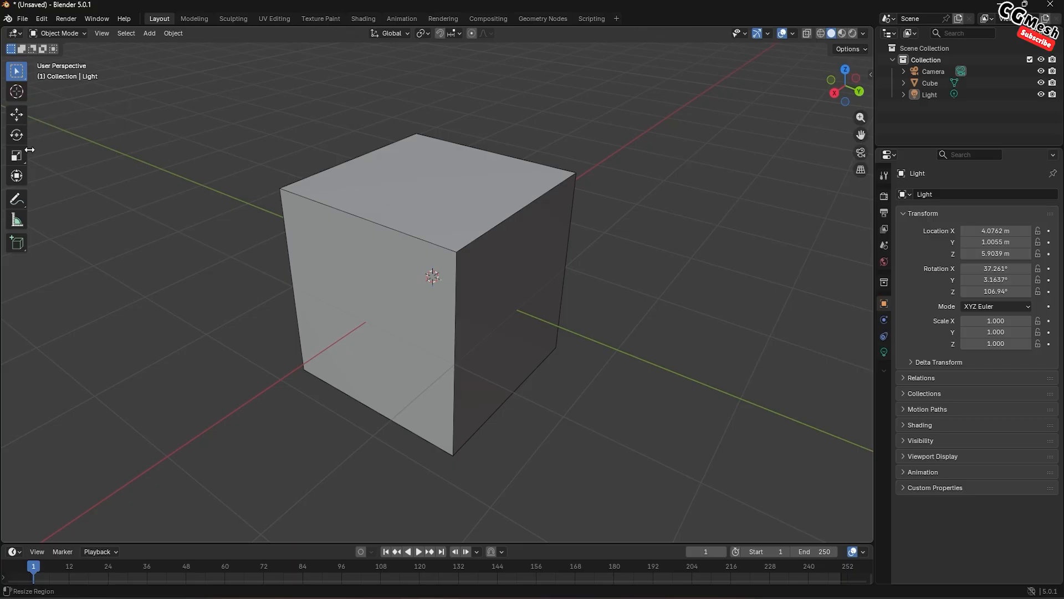
pyautogui.click(18, 118)
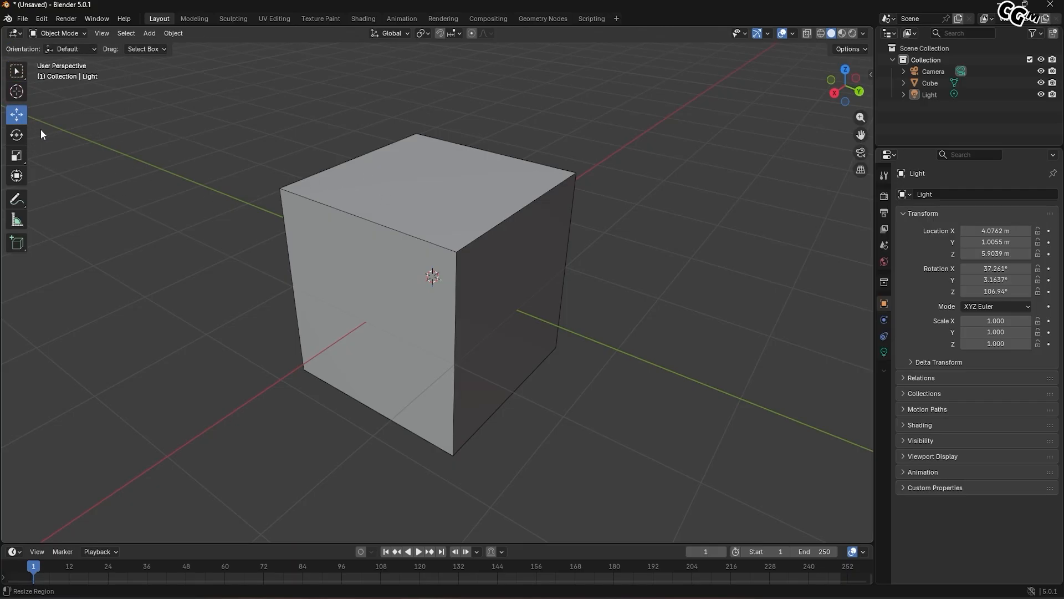
pyautogui.click(403, 176)
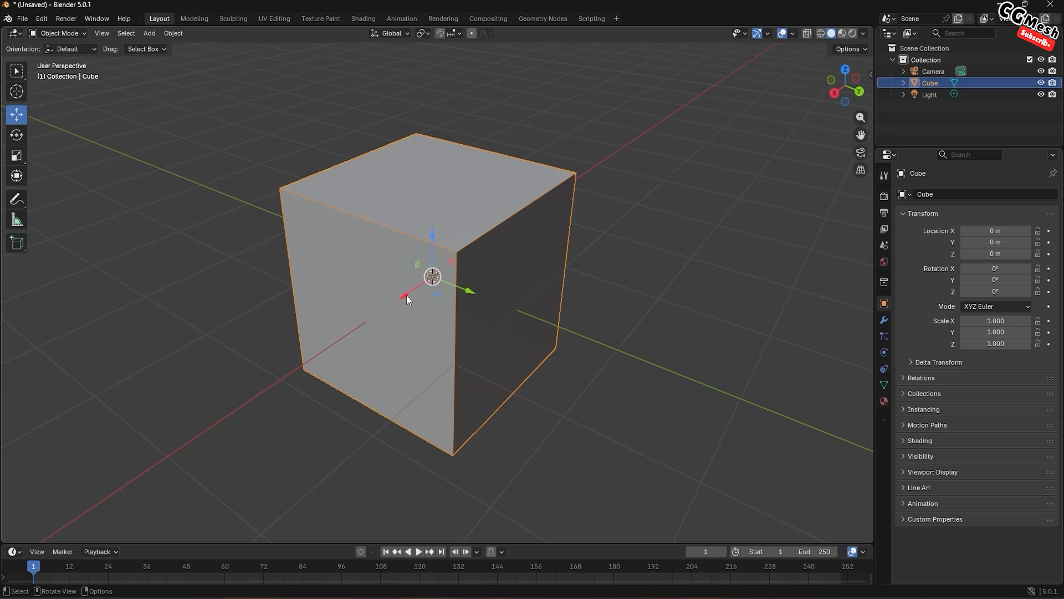
pyautogui.moveTo(405, 294); pyautogui.dragTo(377, 318)
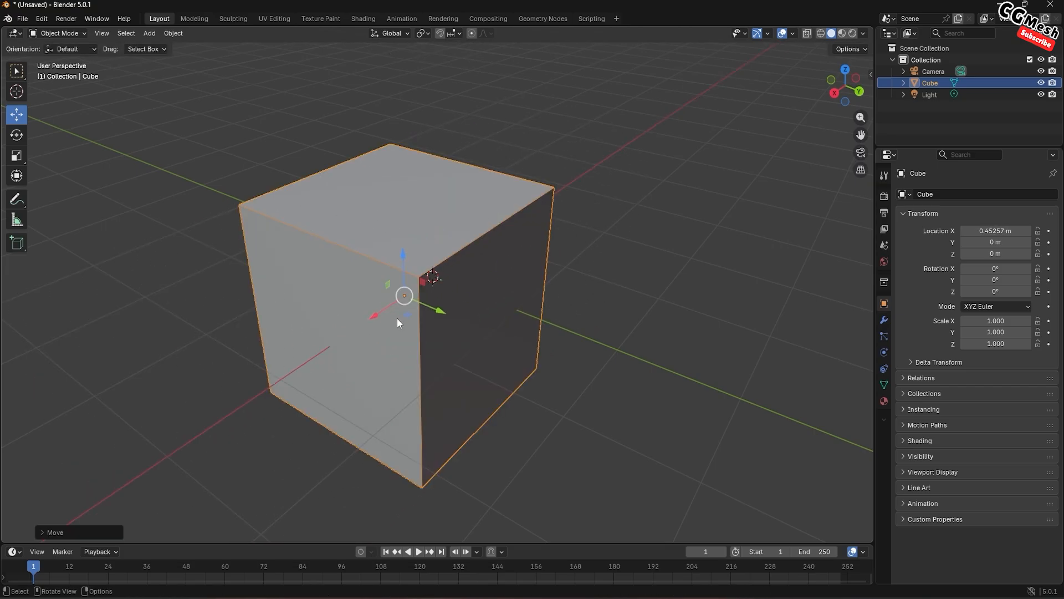
# - Reposition the cube with the Move gizmo to about X -0.15 m, Y 0.002 m and Z 0.126 m
pyautogui.moveTo(441, 310); pyautogui.dragTo(527, 257)
pyautogui.moveTo(562, 311); pyautogui.dragTo(434, 258)
pyautogui.moveTo(508, 258); pyautogui.dragTo(433, 260)
pyautogui.moveTo(467, 198); pyautogui.dragTo(481, 229)
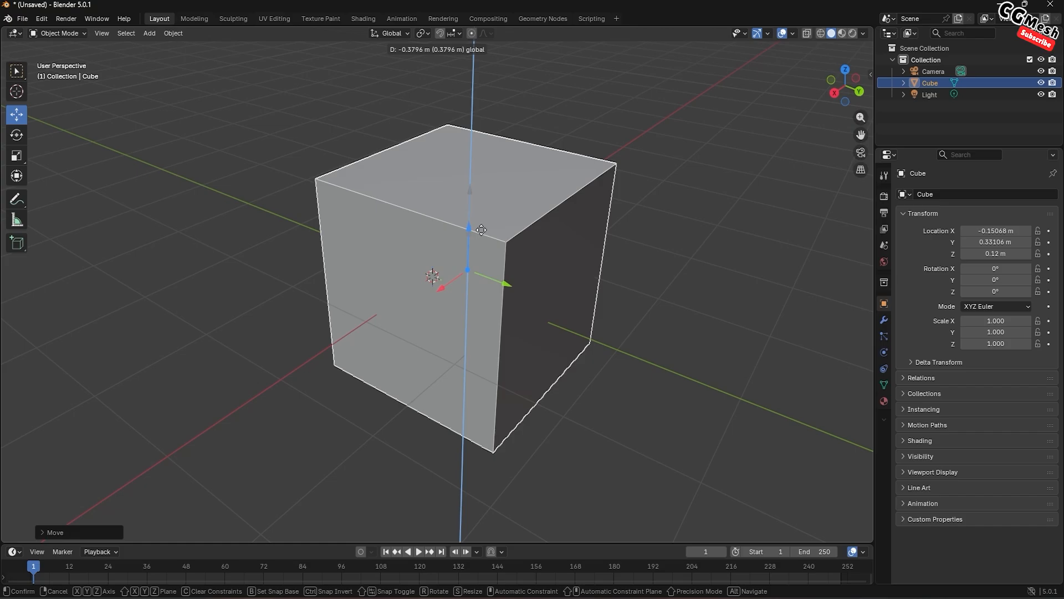
pyautogui.click(482, 230)
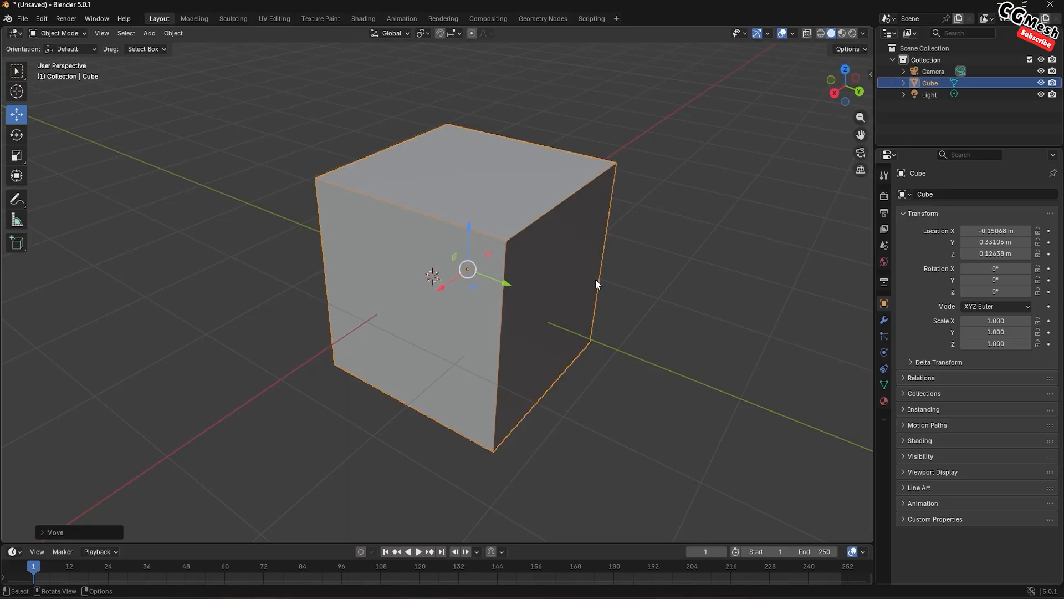
pyautogui.moveTo(504, 287); pyautogui.dragTo(471, 298)
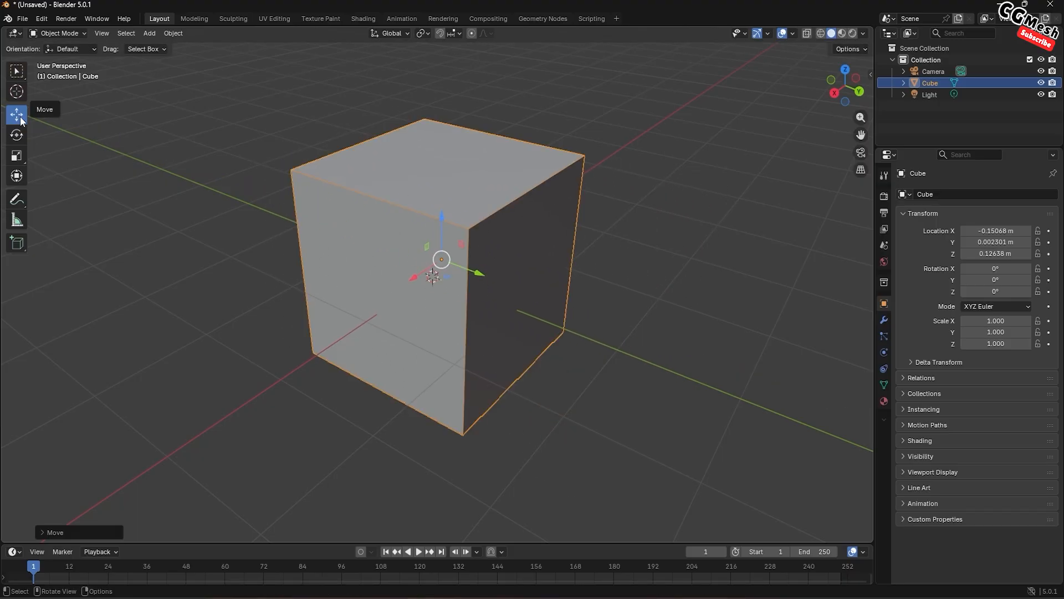
# - Rotate the cube about 22.6° around the Z axis with the Rotate tool
pyautogui.click(20, 135)
pyautogui.moveTo(456, 281); pyautogui.dragTo(430, 280)
# - Try scaling the cube to about -1.69 in X and 1.15 in Y with the Scale tool, and undo it
pyautogui.click(21, 158)
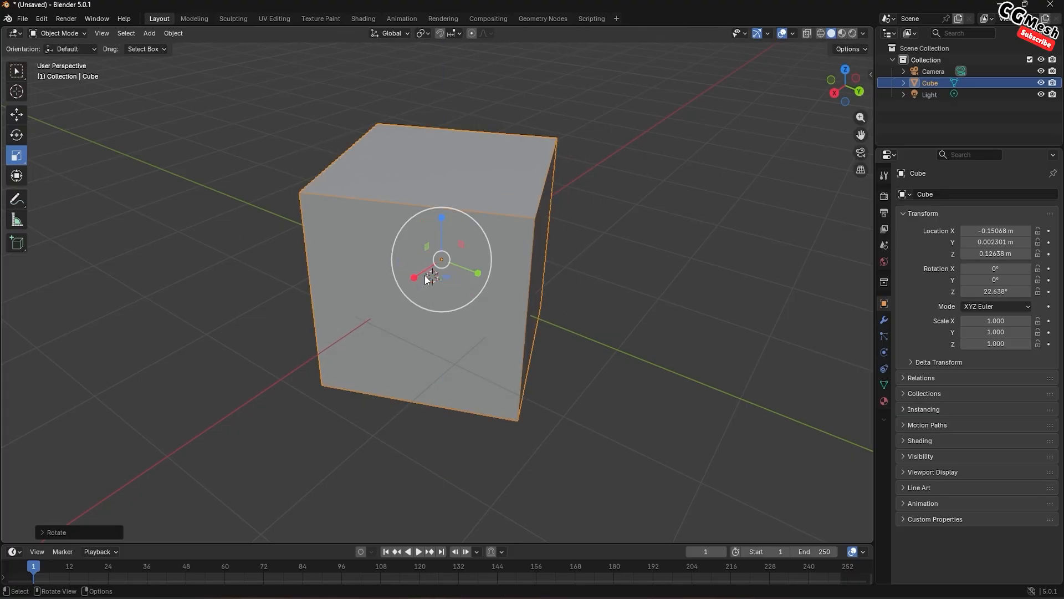
pyautogui.moveTo(442, 259)
pyautogui.mouseDown()
pyautogui.moveTo(463, 231)
pyautogui.moveTo(438, 267)
pyautogui.mouseUp()
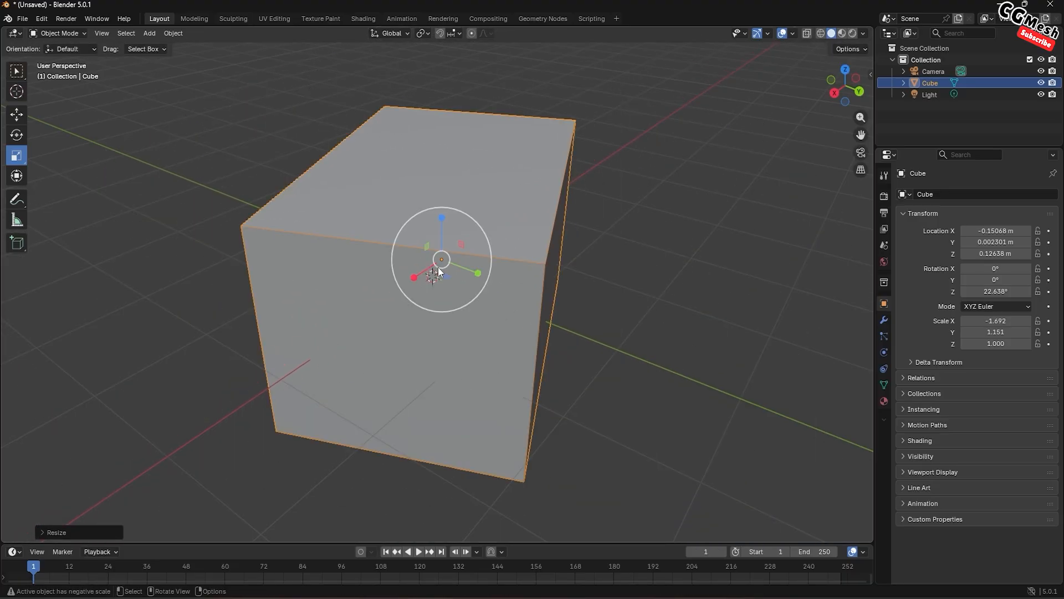
pyautogui.hotkey('ctrl', 'z')
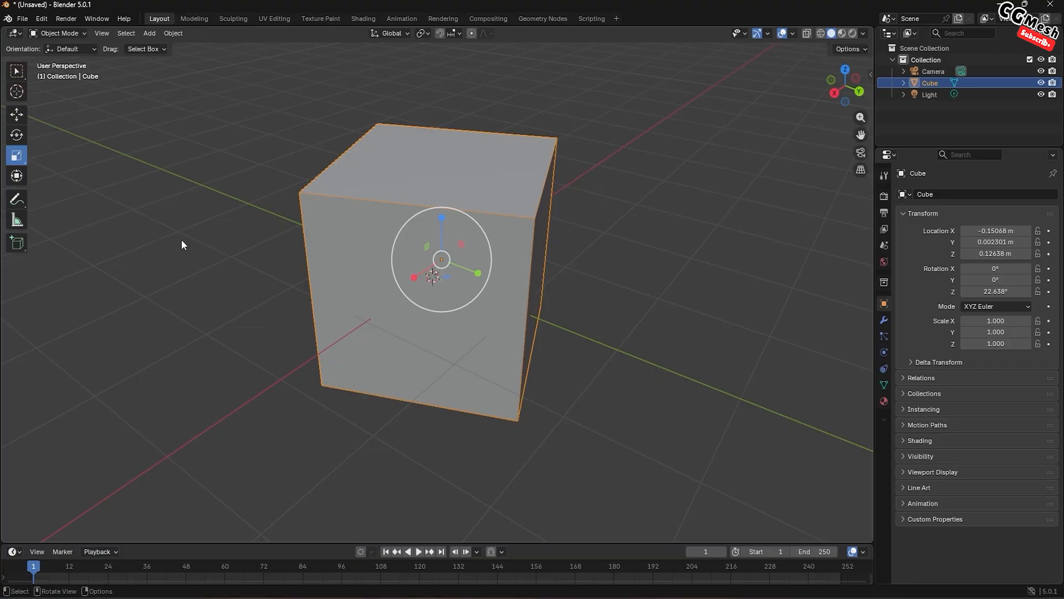
# - Try moving the cube freely in the viewport with Grab and put it back in its previous position
pyautogui.click(17, 114)
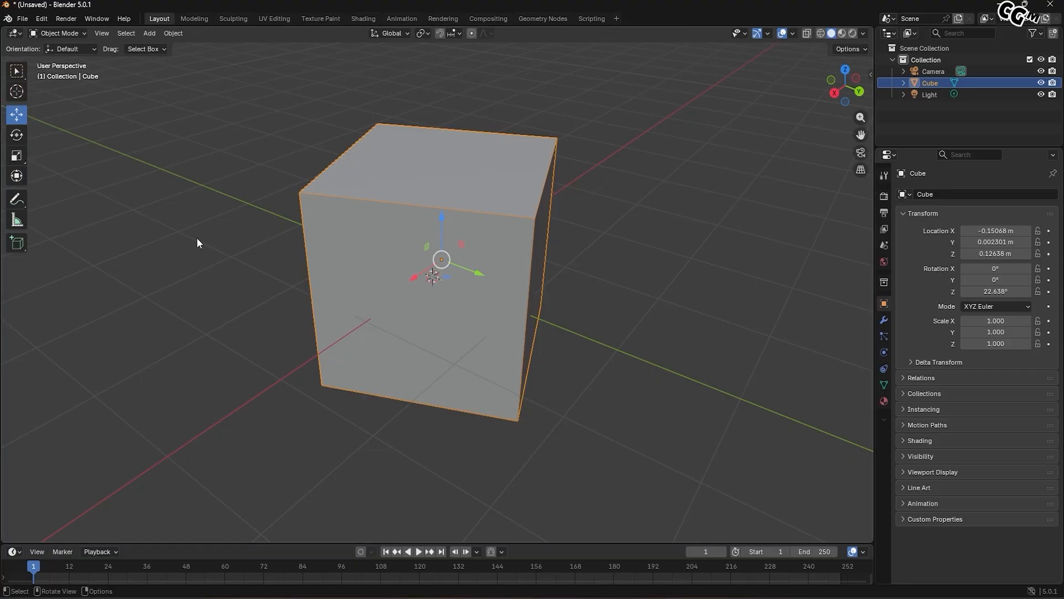
pyautogui.press('g')
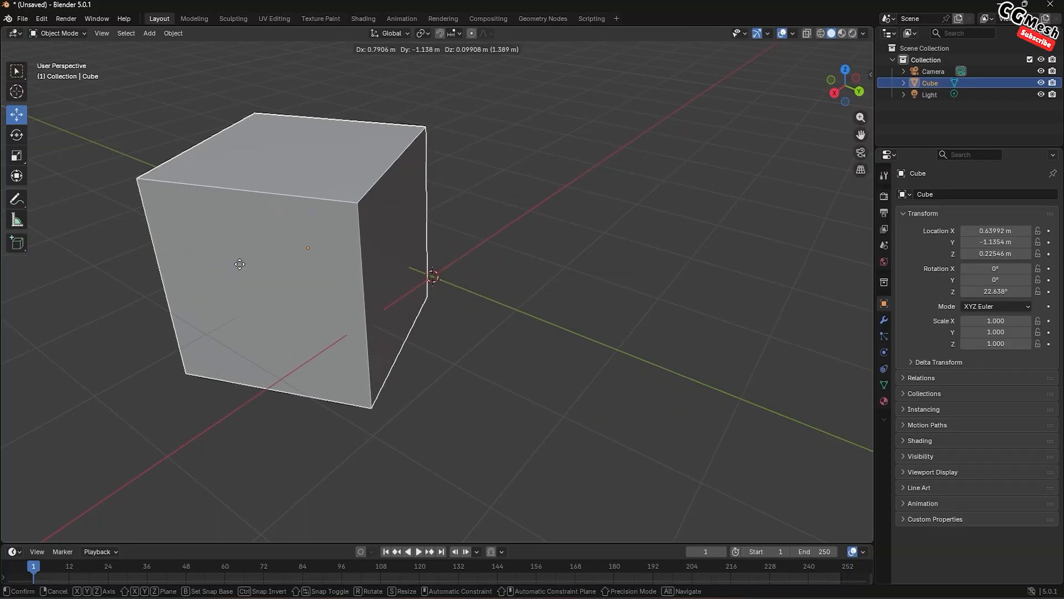
pyautogui.click(413, 286)
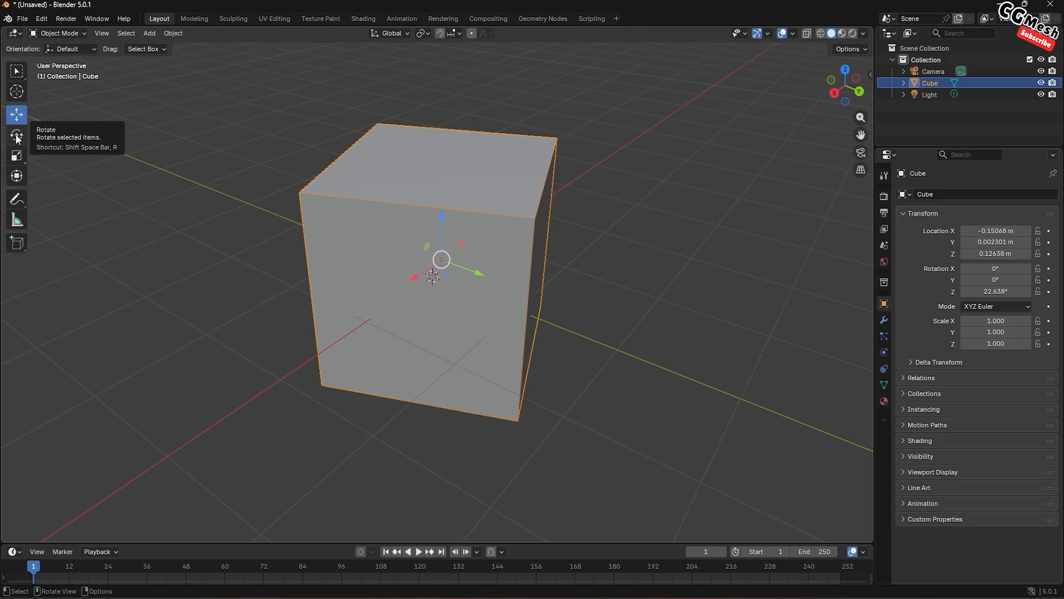
# - Use the Transform tool to move the cube, rotate it to about 12°, -4.9°, 22.1° and scale it to about 0.97, 0.81, 0.99
pyautogui.click(17, 176)
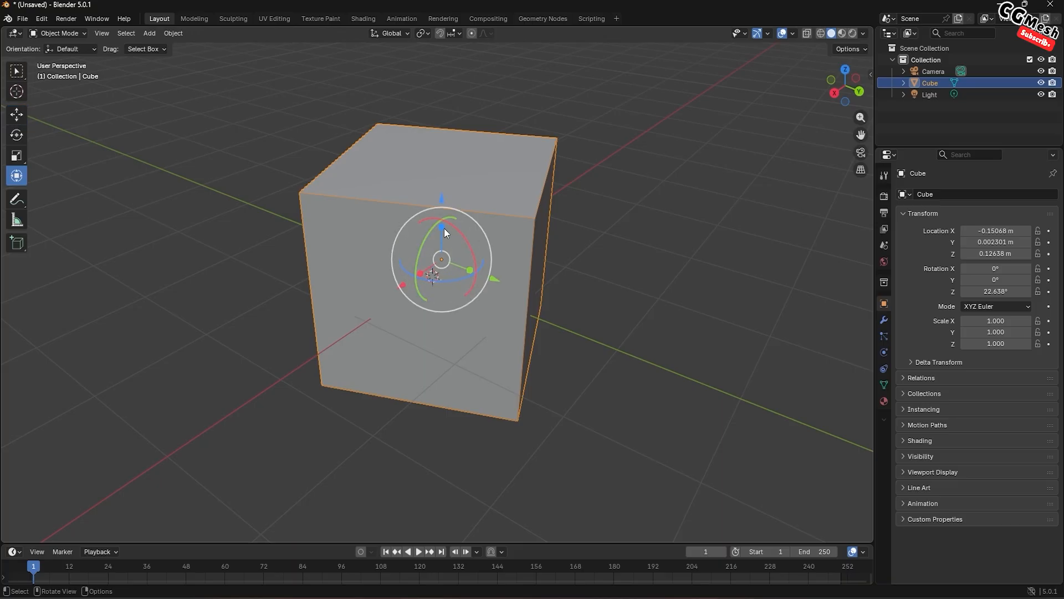
pyautogui.moveTo(444, 228); pyautogui.dragTo(490, 295)
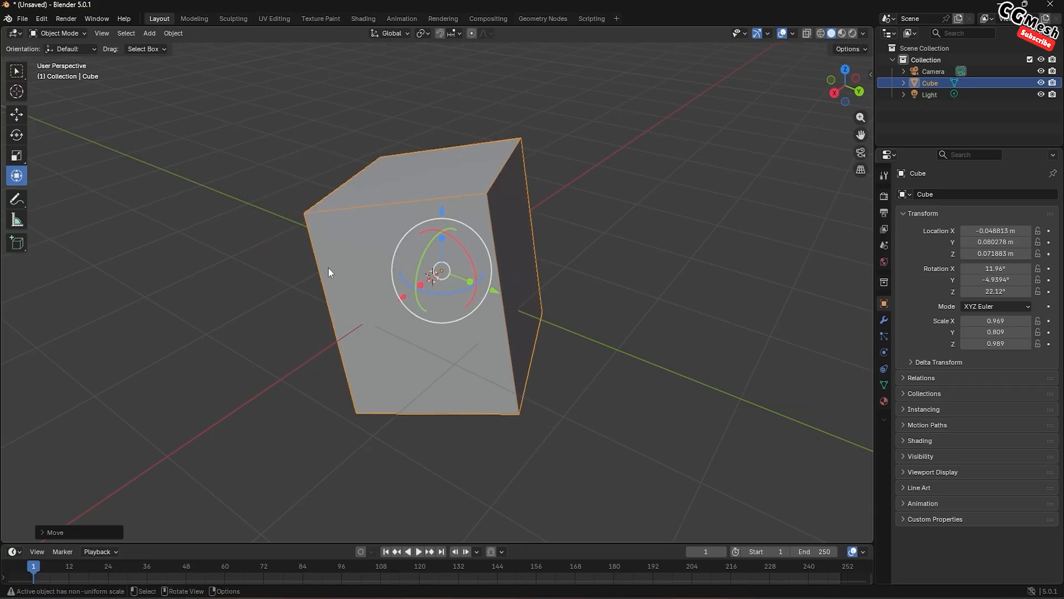
# - Draw freehand annotation curves, a circled scribble and handwritten letters over and around the cube with the Annotate tool
pyautogui.click(18, 202)
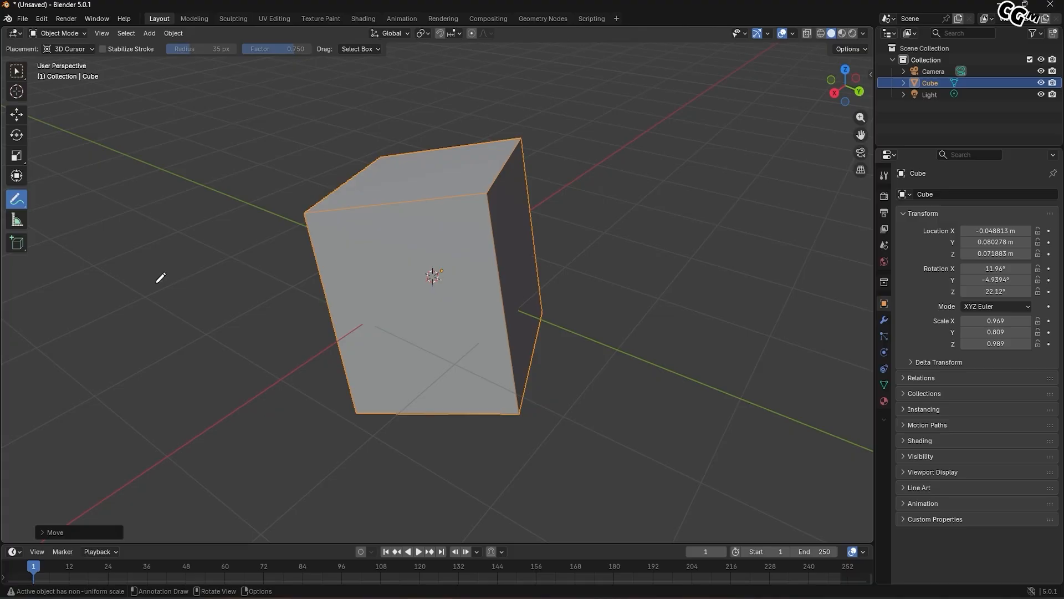
pyautogui.moveTo(133, 307)
pyautogui.mouseDown()
pyautogui.moveTo(276, 347)
pyautogui.moveTo(437, 337)
pyautogui.moveTo(425, 256)
pyautogui.mouseUp()
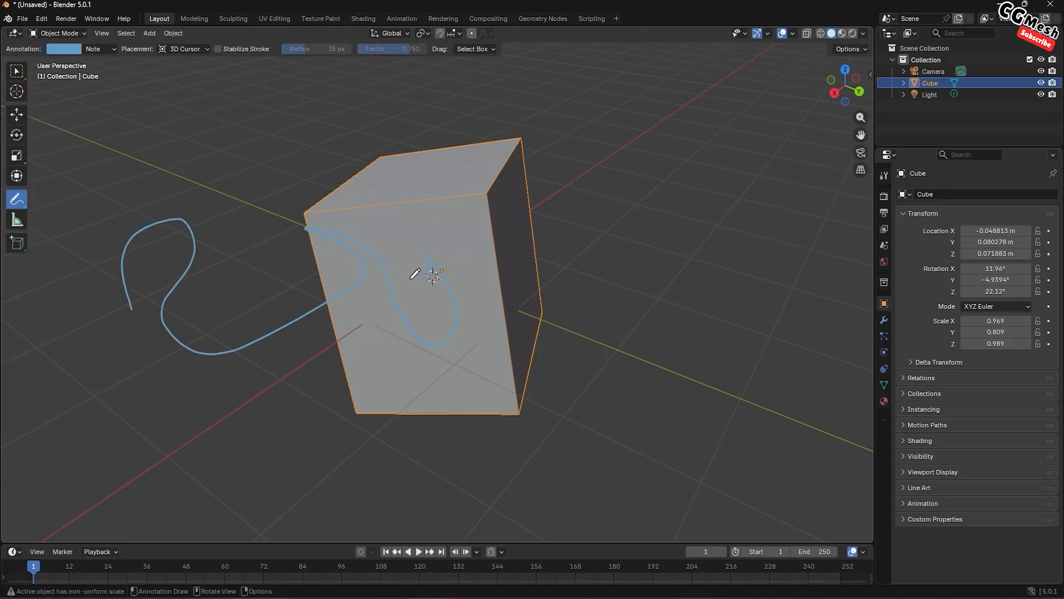
pyautogui.moveTo(218, 374)
pyautogui.mouseDown()
pyautogui.moveTo(215, 411)
pyautogui.moveTo(252, 366)
pyautogui.moveTo(275, 404)
pyautogui.moveTo(259, 331)
pyautogui.moveTo(240, 333)
pyautogui.moveTo(481, 325)
pyautogui.mouseUp()
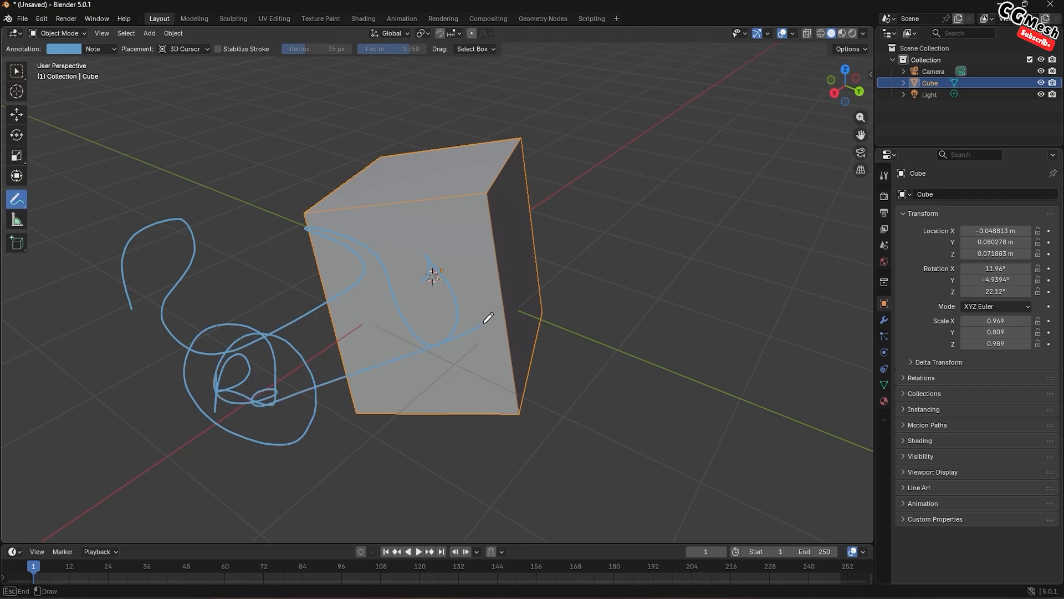
pyautogui.moveTo(265, 201)
pyautogui.mouseDown()
pyautogui.moveTo(198, 260)
pyautogui.moveTo(240, 277)
pyautogui.mouseUp()
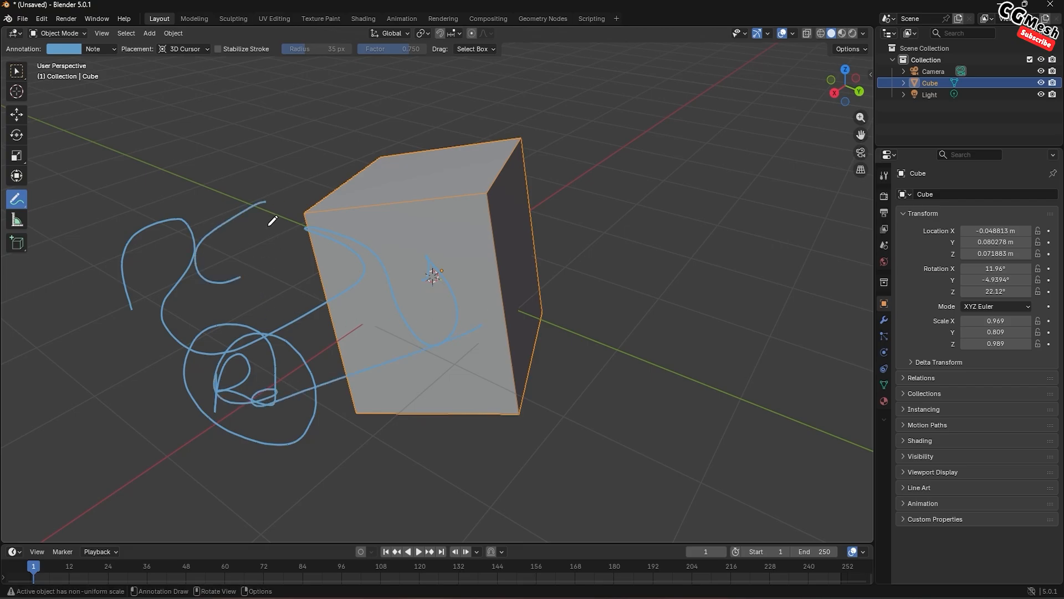
pyautogui.moveTo(267, 223)
pyautogui.mouseDown()
pyautogui.moveTo(269, 233)
pyautogui.moveTo(366, 224)
pyautogui.mouseUp()
pyautogui.moveTo(494, 212)
pyautogui.mouseDown()
pyautogui.moveTo(577, 230)
pyautogui.moveTo(573, 278)
pyautogui.mouseUp()
pyautogui.moveTo(572, 278)
pyautogui.mouseDown(button='middle')
pyautogui.moveTo(579, 309)
pyautogui.moveTo(520, 338)
pyautogui.moveTo(451, 307)
pyautogui.moveTo(404, 257)
pyautogui.moveTo(368, 281)
pyautogui.moveTo(297, 274)
pyautogui.moveTo(617, 301)
pyautogui.mouseUp(button='middle')
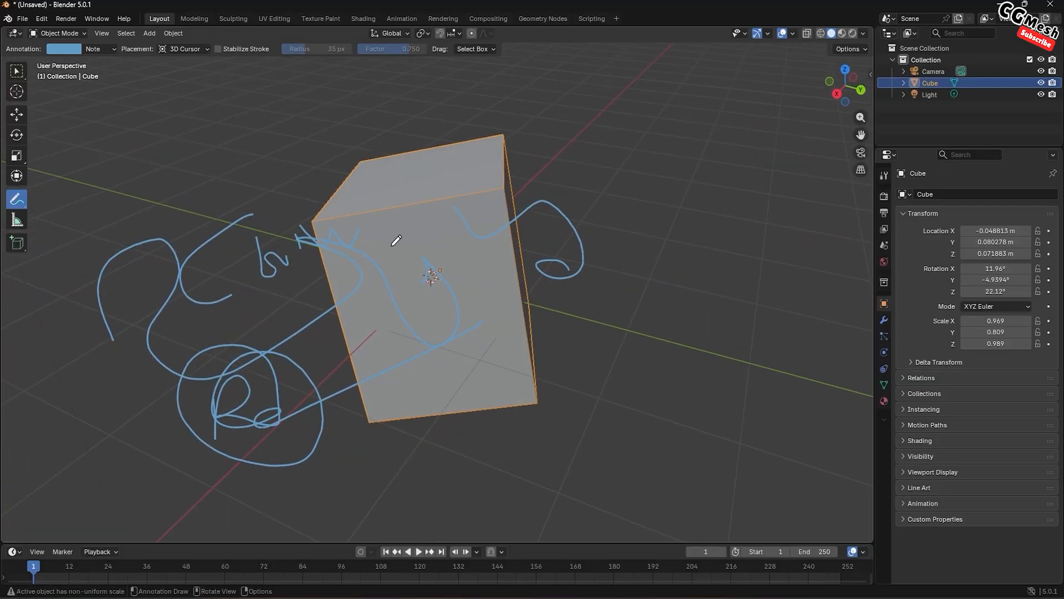
# - Measure the height of the cube with a ruler line drawn beside its near vertical edge
pyautogui.click(17, 222)
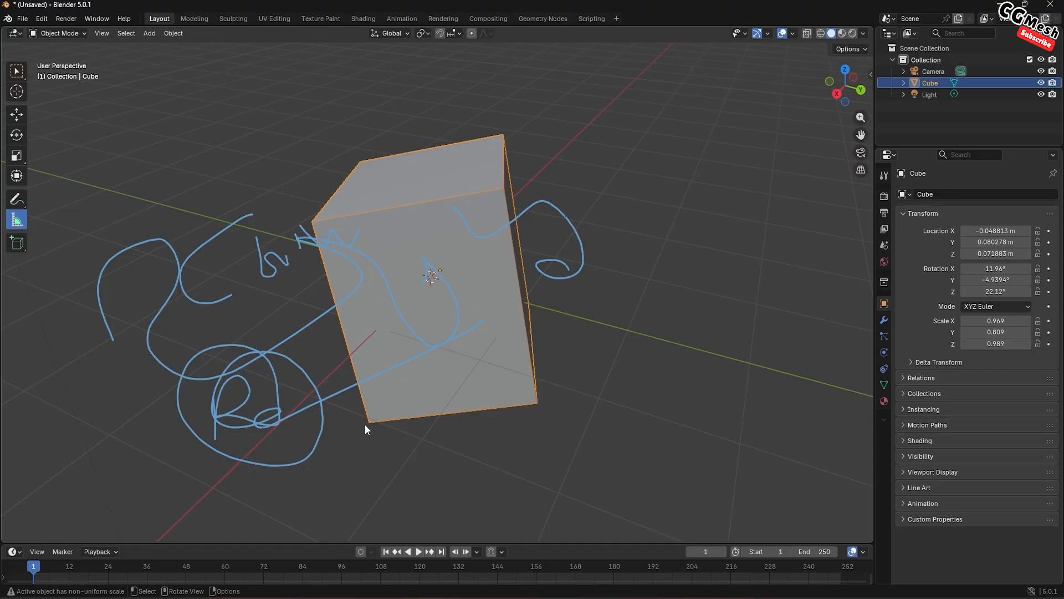
pyautogui.moveTo(292, 240); pyautogui.dragTo(349, 427)
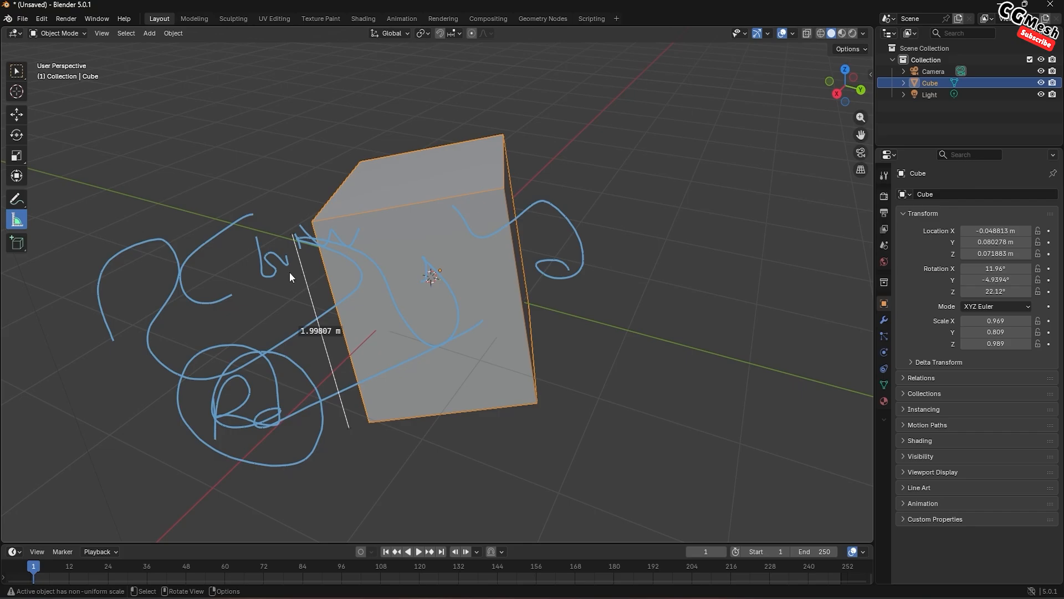
# - Try to box-select the annotation strokes beside the cube with the Move tool active
pyautogui.moveTo(238, 225); pyautogui.dragTo(268, 253, button='middle')
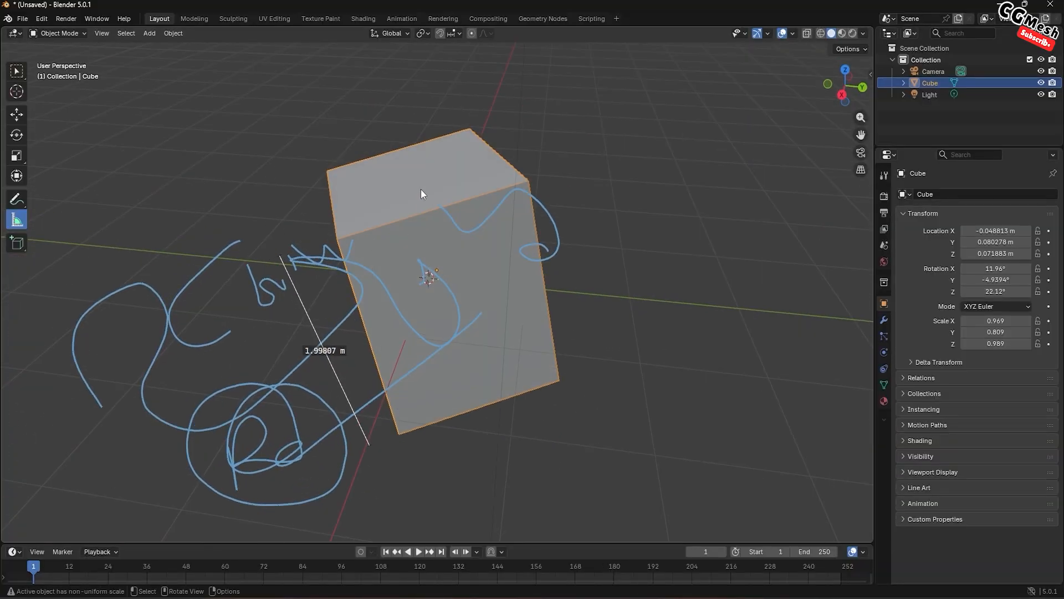
pyautogui.click(17, 114)
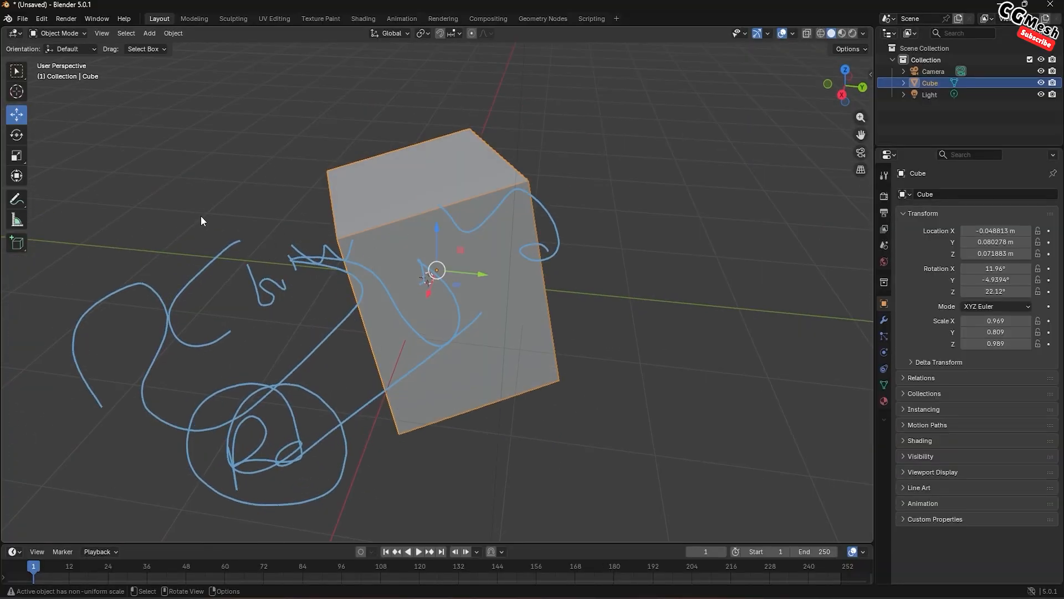
pyautogui.moveTo(195, 238); pyautogui.dragTo(211, 328)
pyautogui.moveTo(132, 233); pyautogui.dragTo(226, 434)
pyautogui.moveTo(185, 290); pyautogui.dragTo(208, 371)
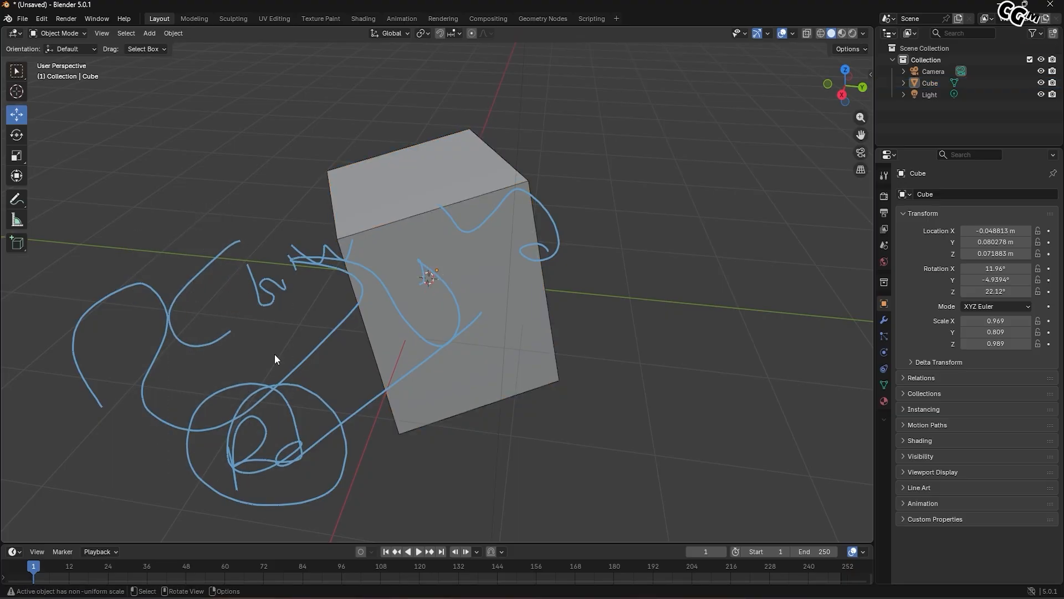
pyautogui.moveTo(292, 318); pyautogui.dragTo(340, 429)
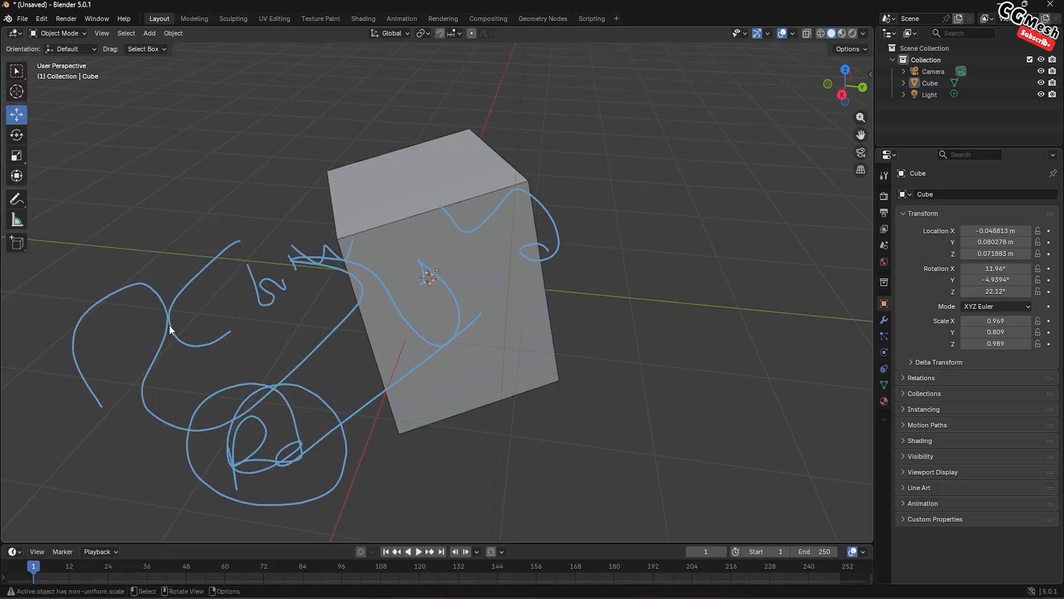
# - With the Annotate tool, open the annotation layer list and toggle the Note layer's visibility off and on again
pyautogui.click(18, 198)
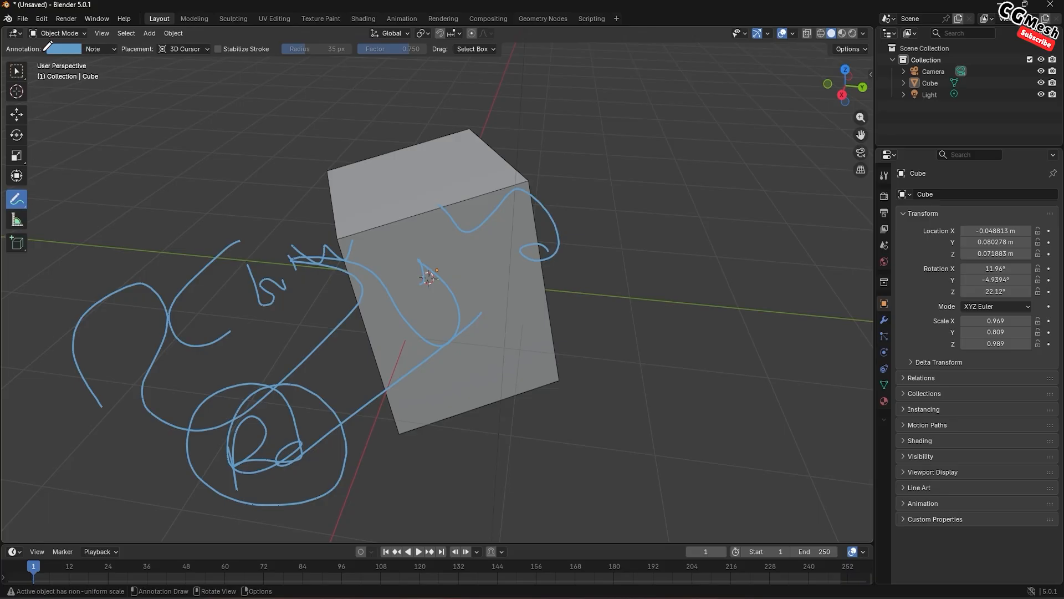
pyautogui.click(111, 49)
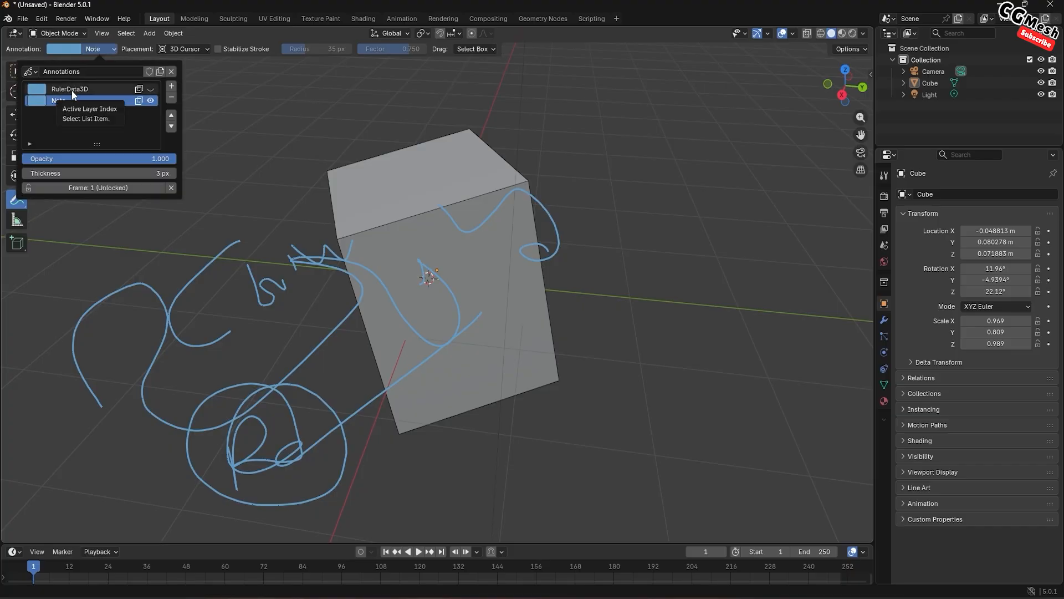
pyautogui.click(151, 101)
pyautogui.click(151, 101)
pyautogui.click(151, 101)
pyautogui.click(151, 101)
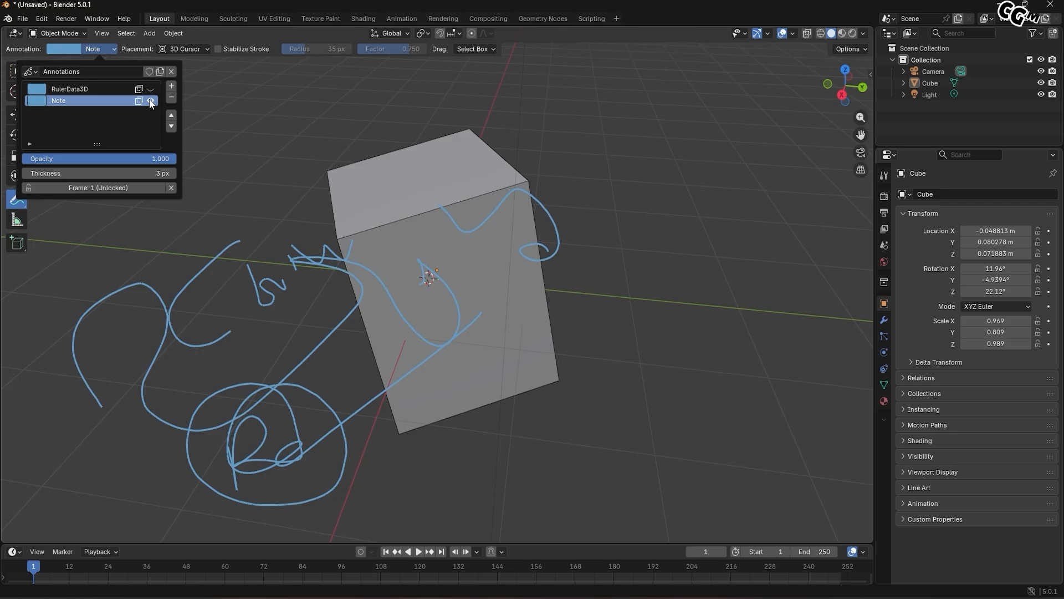
# - Show the RulerData3D layer, and remove both the Note and RulerData3D annotation layers
pyautogui.click(151, 89)
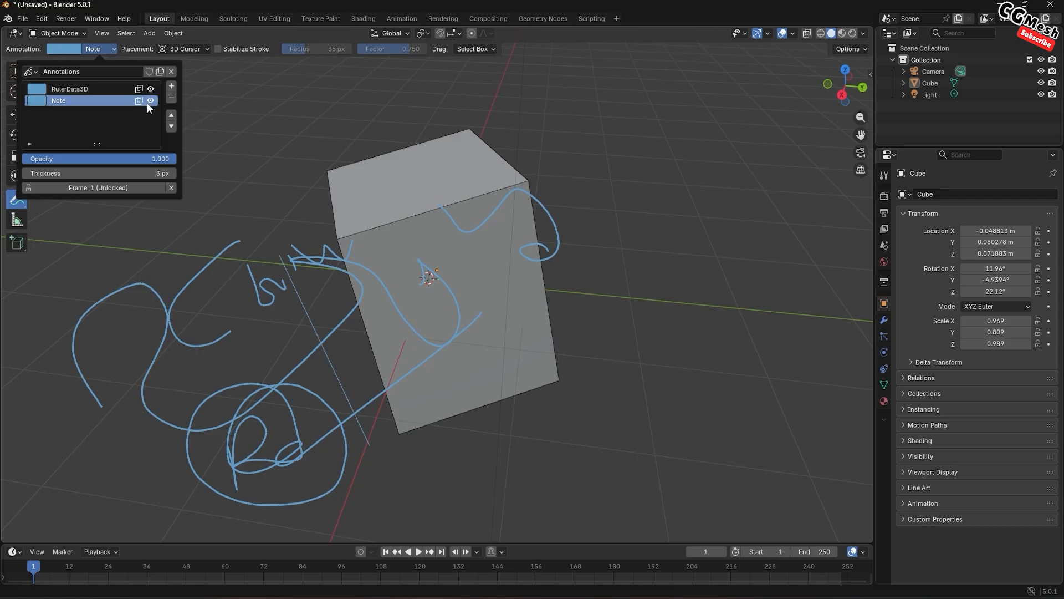
pyautogui.click(172, 97)
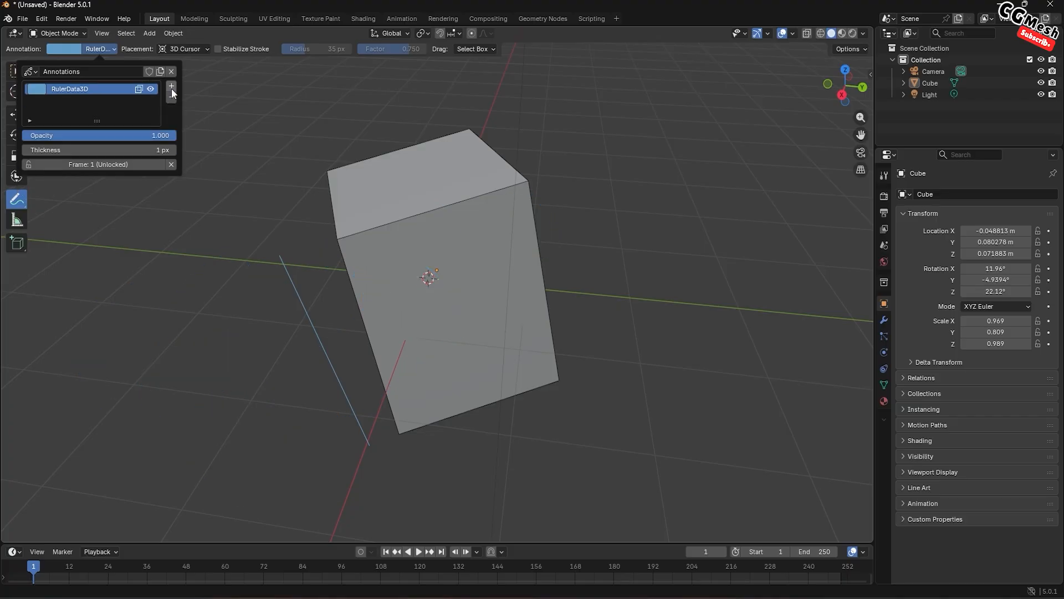
pyautogui.click(172, 98)
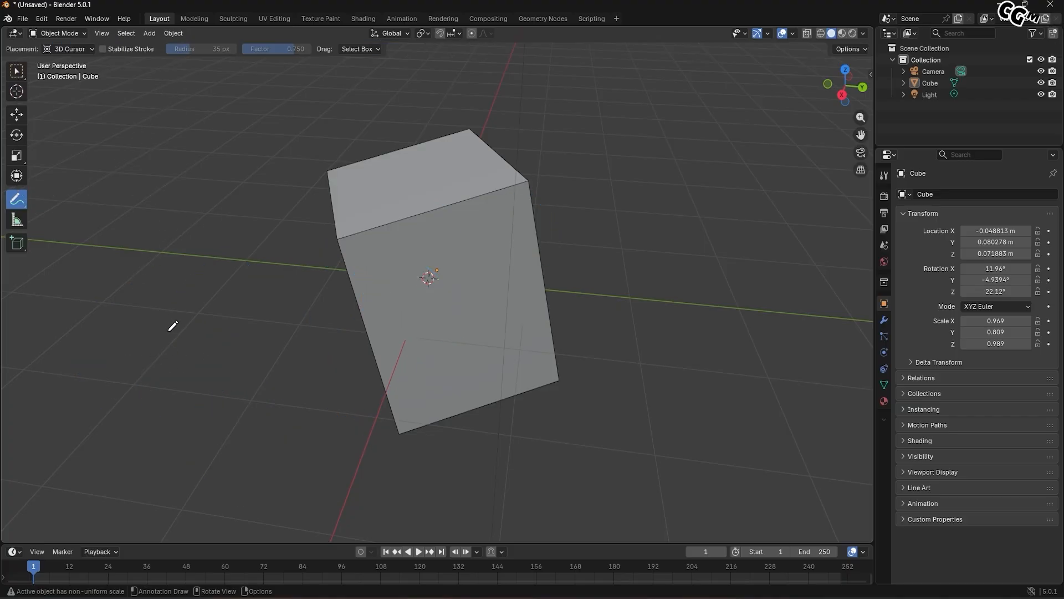
# - Write "CG MESh" freehand in large annotation letters across the floor and the cube's lower half
pyautogui.moveTo(166, 328); pyautogui.dragTo(169, 429)
pyautogui.moveTo(203, 336); pyautogui.dragTo(229, 325)
pyautogui.moveTo(185, 364)
pyautogui.mouseDown()
pyautogui.moveTo(252, 395)
pyautogui.moveTo(250, 418)
pyautogui.mouseUp()
pyautogui.moveTo(316, 410)
pyautogui.mouseDown()
pyautogui.moveTo(364, 307)
pyautogui.moveTo(406, 399)
pyautogui.mouseUp()
pyautogui.moveTo(431, 308)
pyautogui.mouseDown()
pyautogui.moveTo(408, 339)
pyautogui.moveTo(460, 381)
pyautogui.mouseUp()
pyautogui.moveTo(525, 280)
pyautogui.mouseDown()
pyautogui.moveTo(475, 379)
pyautogui.moveTo(601, 349)
pyautogui.mouseUp()
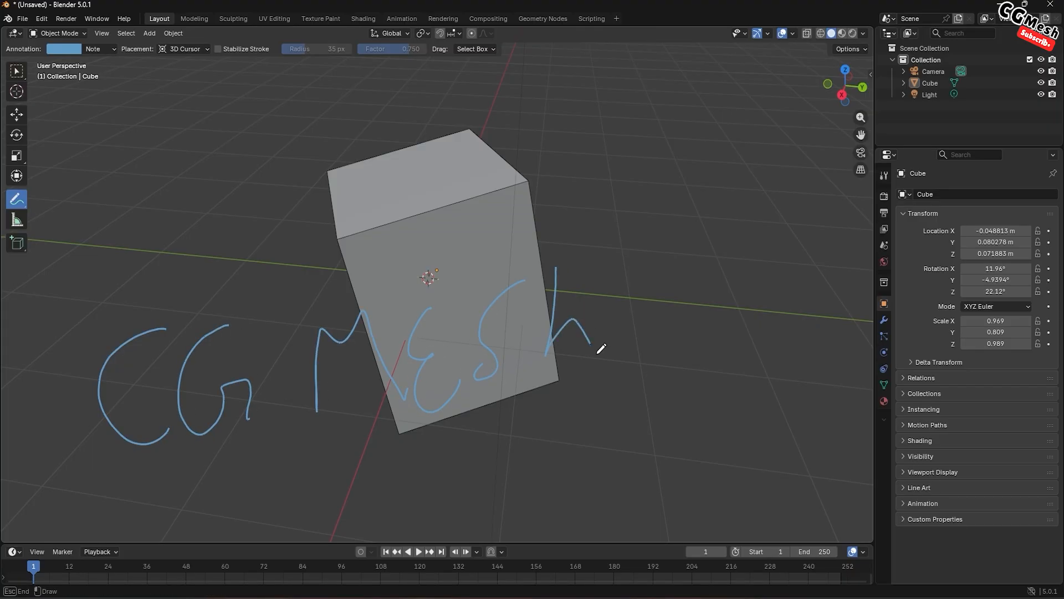
# - Delete the Note annotation layer that holds the handwritten "CG MESh" text
pyautogui.moveTo(601, 349)
pyautogui.mouseDown(button='middle')
pyautogui.moveTo(340, 356)
pyautogui.moveTo(388, 329)
pyautogui.moveTo(516, 340)
pyautogui.mouseUp(button='middle')
pyautogui.click(107, 49)
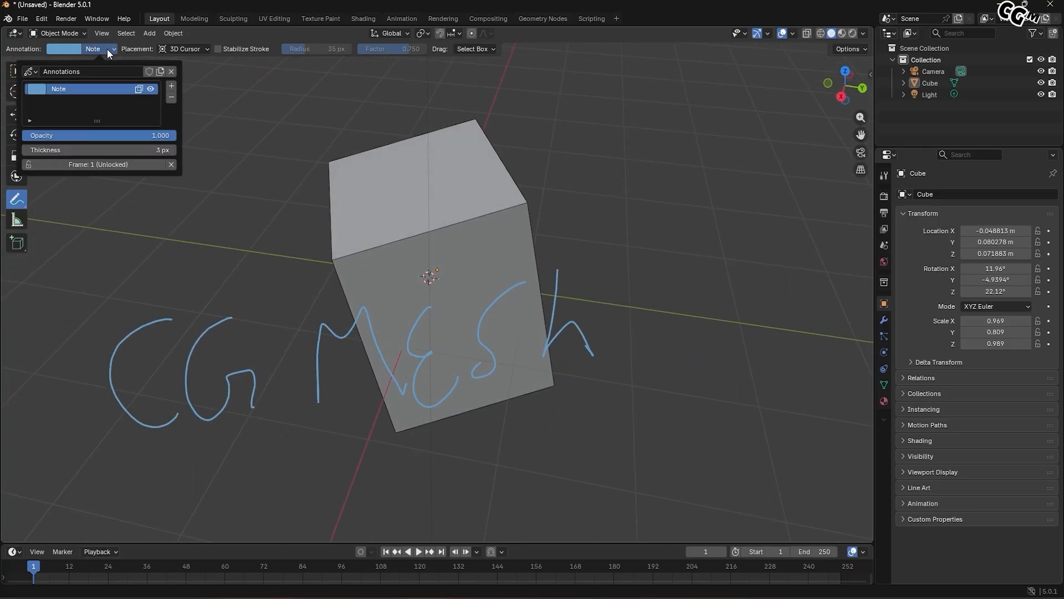
pyautogui.click(172, 99)
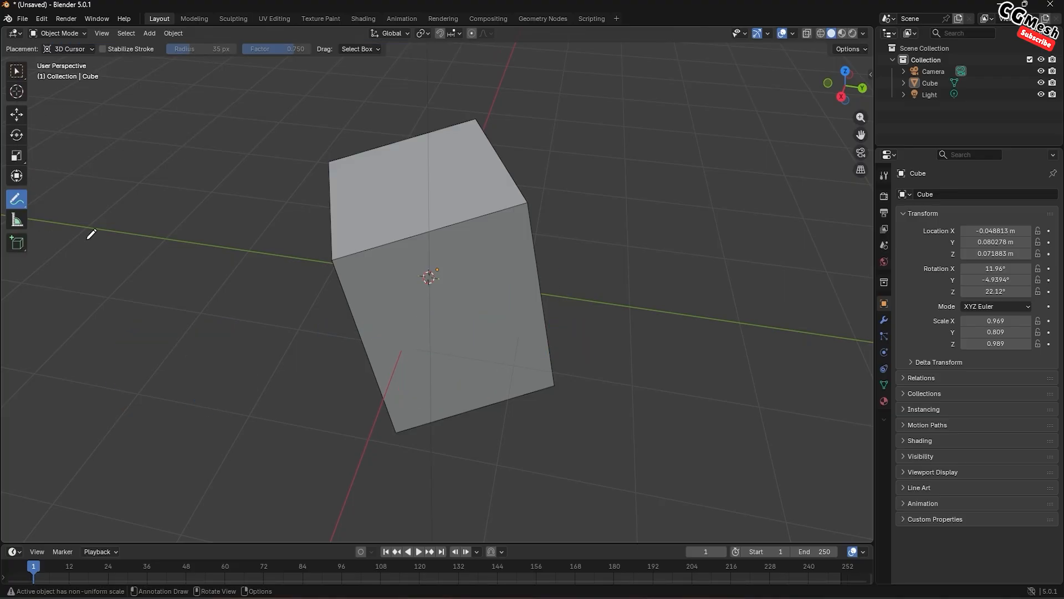
# - Draw a small box out from the lower part of the cube's near side face with the Add Cube tool
pyautogui.click(21, 245)
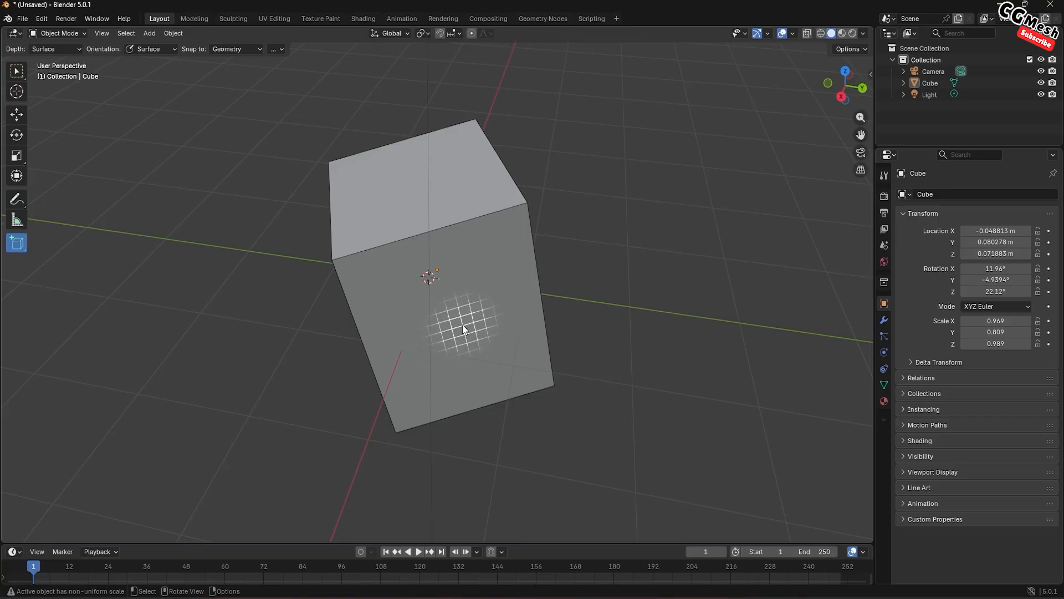
pyautogui.moveTo(459, 319); pyautogui.dragTo(528, 368)
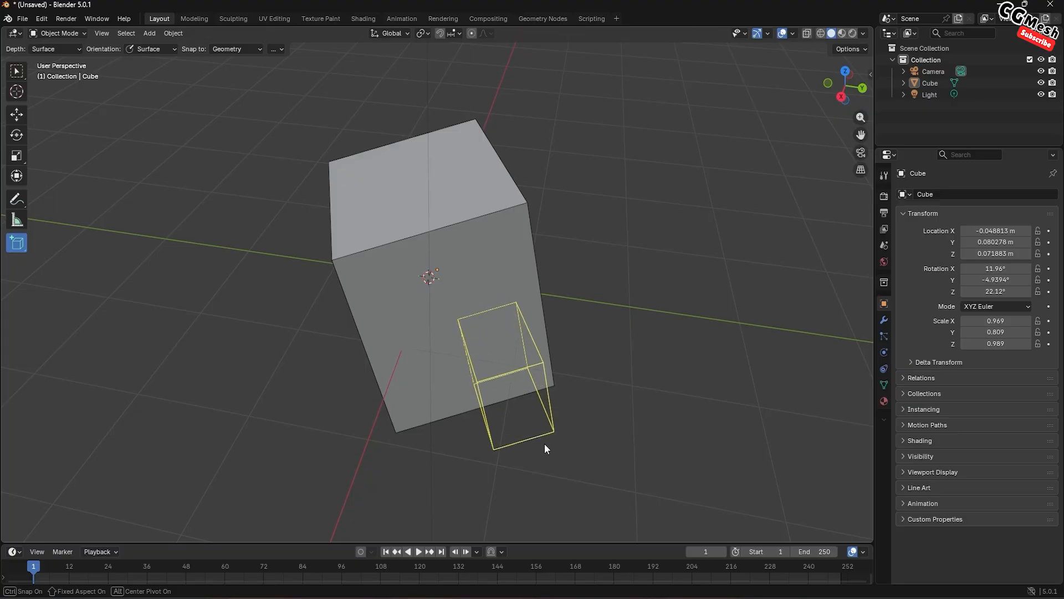
pyautogui.click(537, 428)
# - Draw a larger box out from the cube's adjacent side face, centred at about X -0.97, Y 1.34, Z -0.05 m
pyautogui.moveTo(579, 414); pyautogui.dragTo(492, 358, button='middle')
pyautogui.click(470, 308)
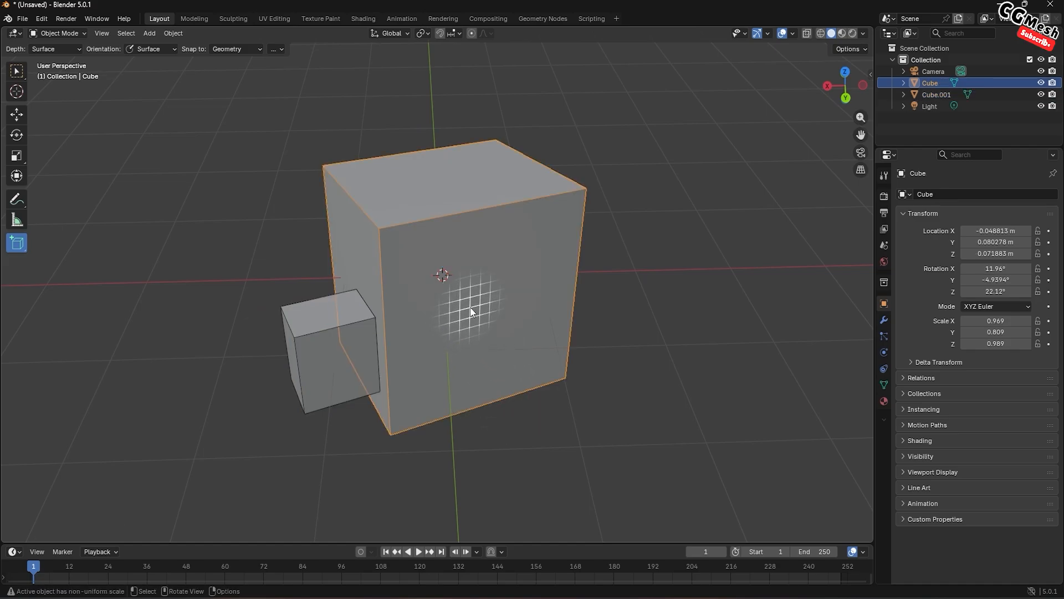
pyautogui.moveTo(474, 309); pyautogui.dragTo(561, 371)
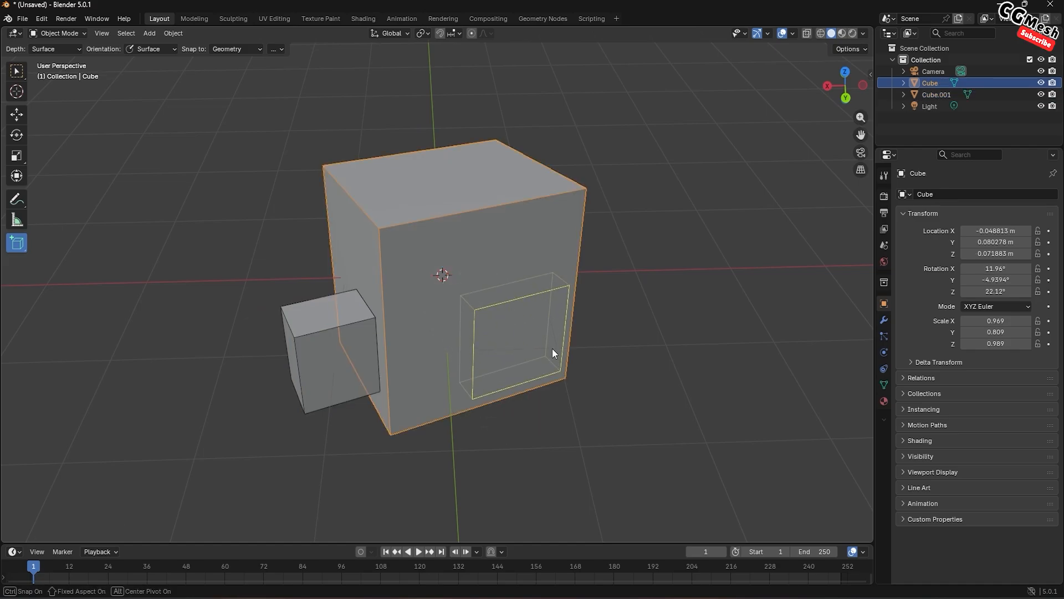
pyautogui.click(629, 476)
# - Draw a separate upright box on the floor grid beside the cube, centred at about X -2.18, Y 0.58, Z 0.50 m
pyautogui.moveTo(660, 371); pyautogui.dragTo(568, 407, button='middle')
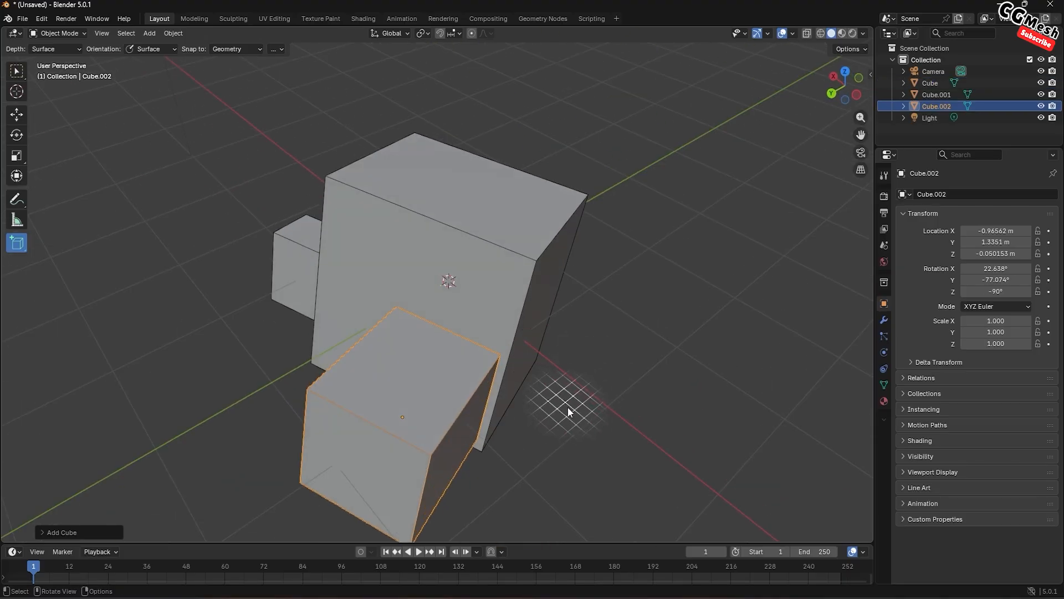
pyautogui.moveTo(603, 487); pyautogui.dragTo(568, 508)
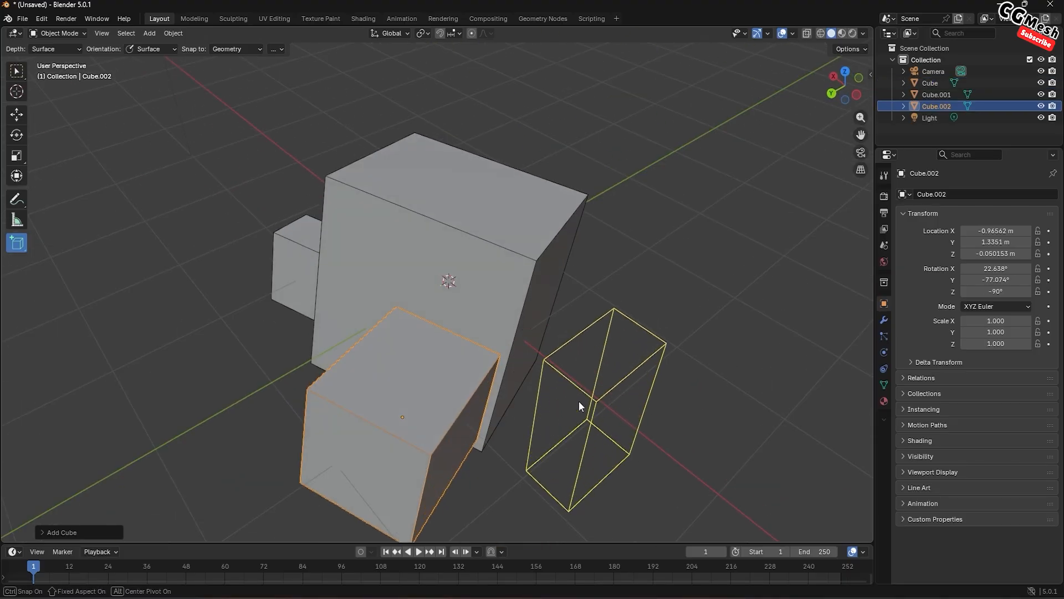
pyautogui.click(586, 406)
pyautogui.moveTo(585, 290); pyautogui.dragTo(381, 298, button='middle')
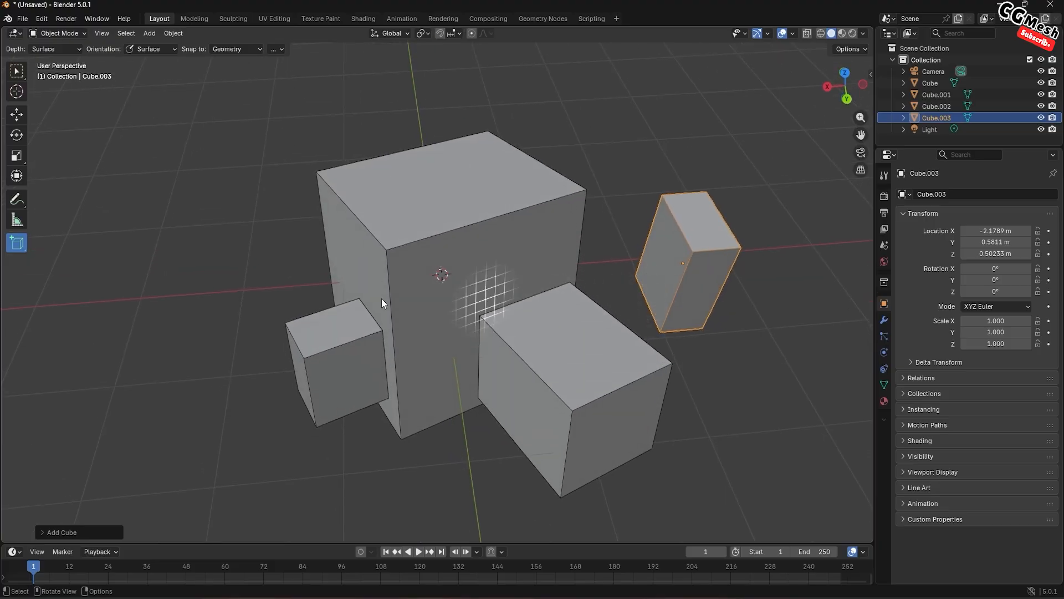
# - With the Move tool active, select each of the added boxes and the original cube in turn, and clear the selection
pyautogui.click(16, 114)
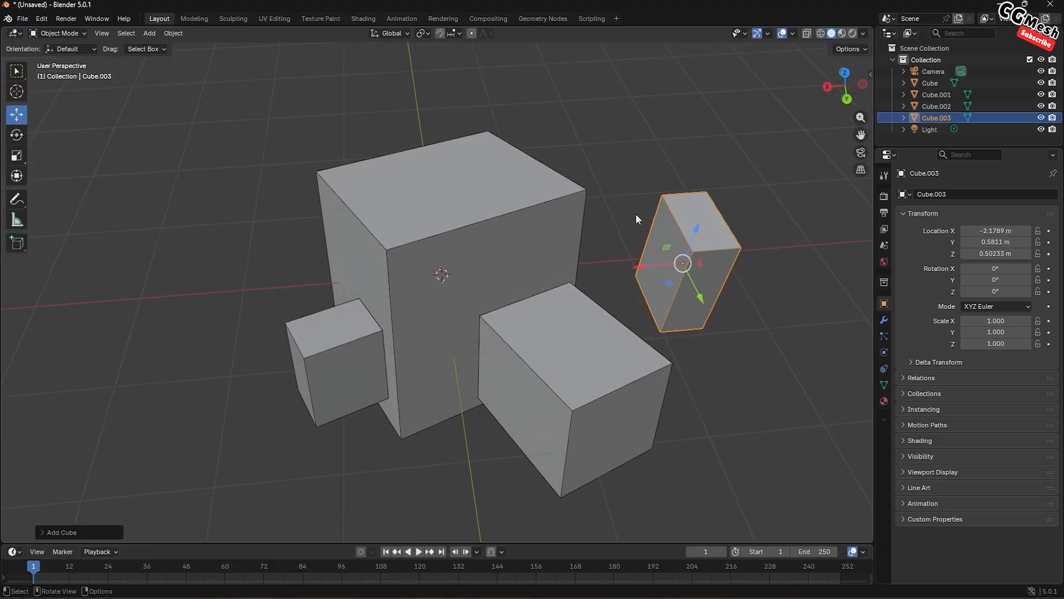
pyautogui.click(346, 330)
pyautogui.click(587, 371)
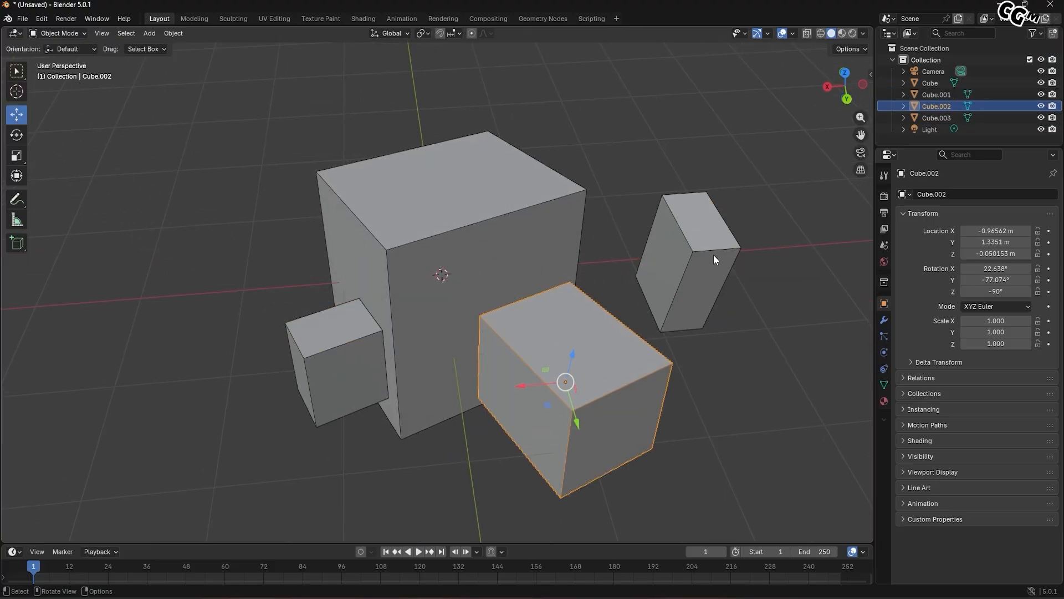
pyautogui.click(713, 255)
pyautogui.click(495, 268)
pyautogui.click(240, 252)
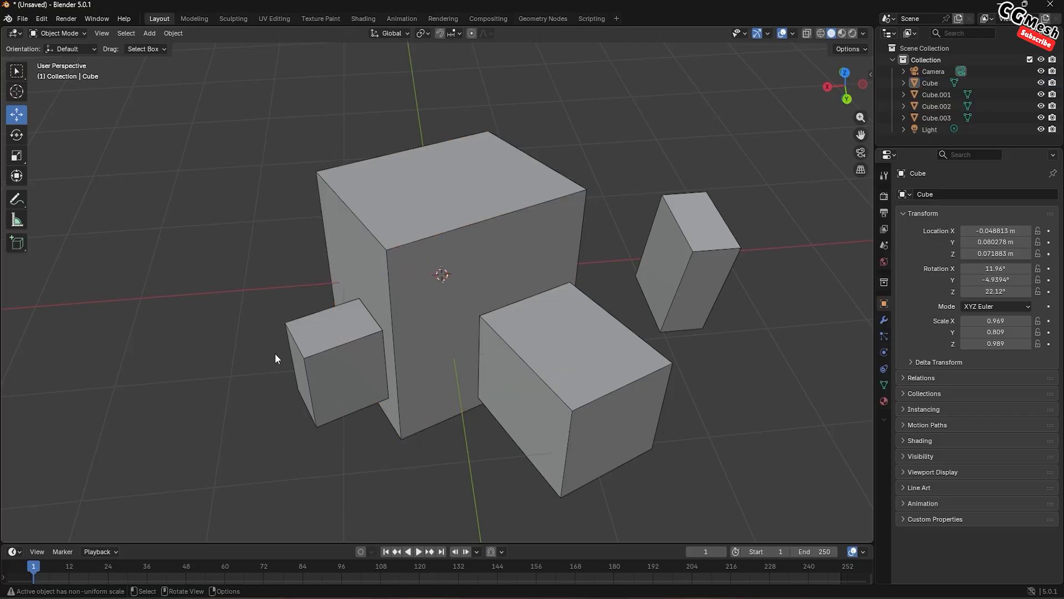
pyautogui.moveTo(276, 357); pyautogui.dragTo(283, 324, button='middle')
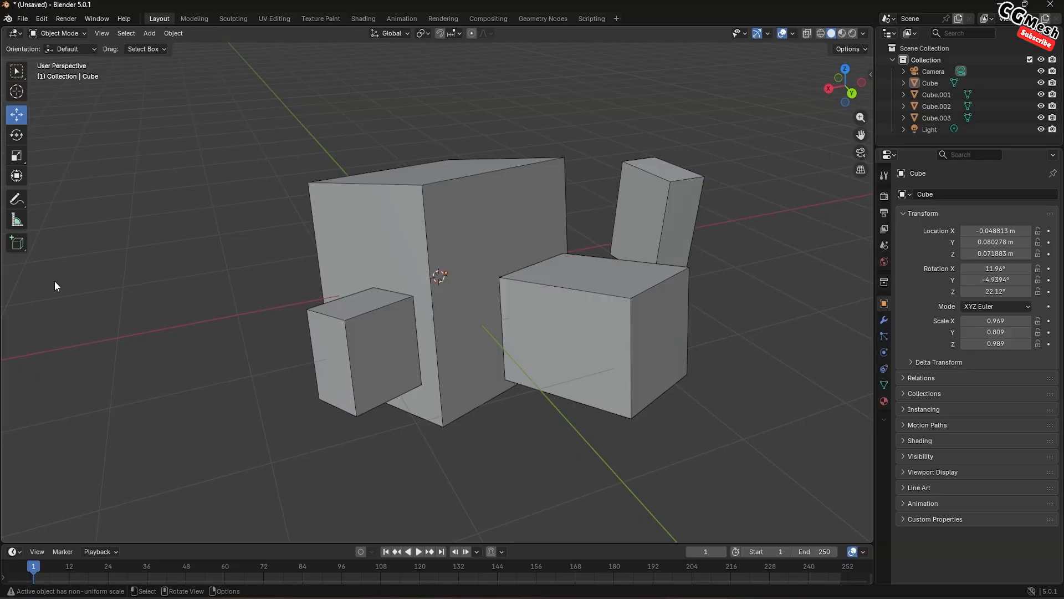